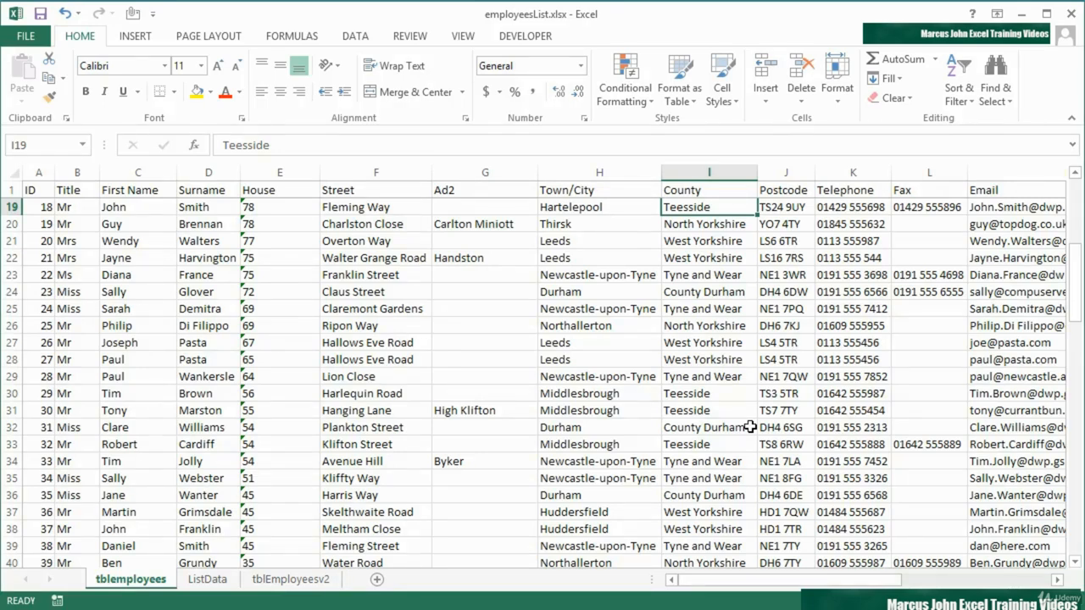
- Review the Department column in tblemployees and the county and department lists on the ListData sheet
scroll(889, 585, "right", 5)
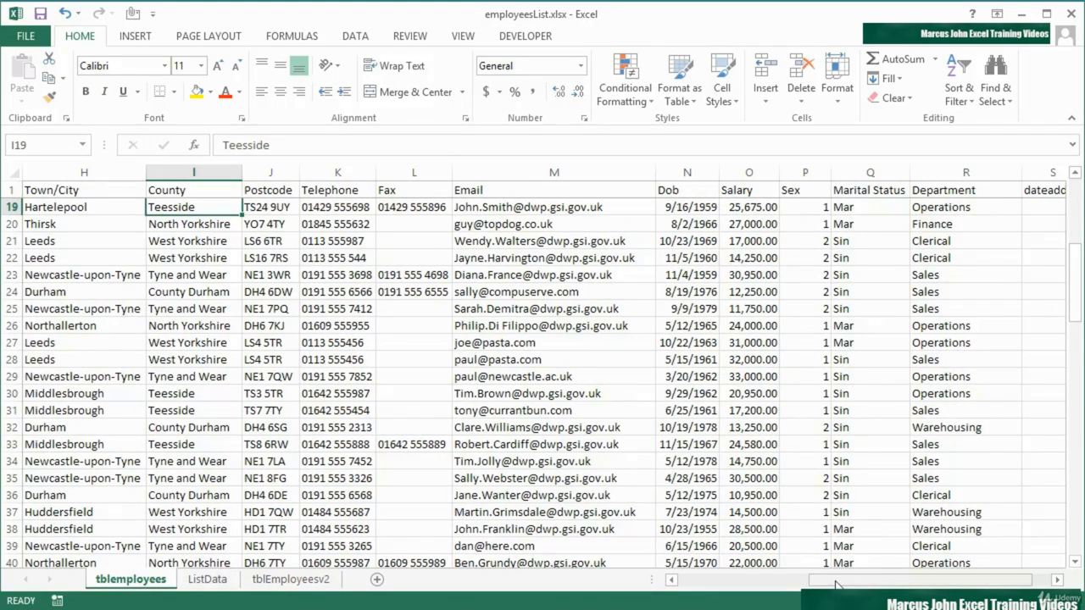
left_click(974, 409)
left_click(966, 396)
left_click(967, 377)
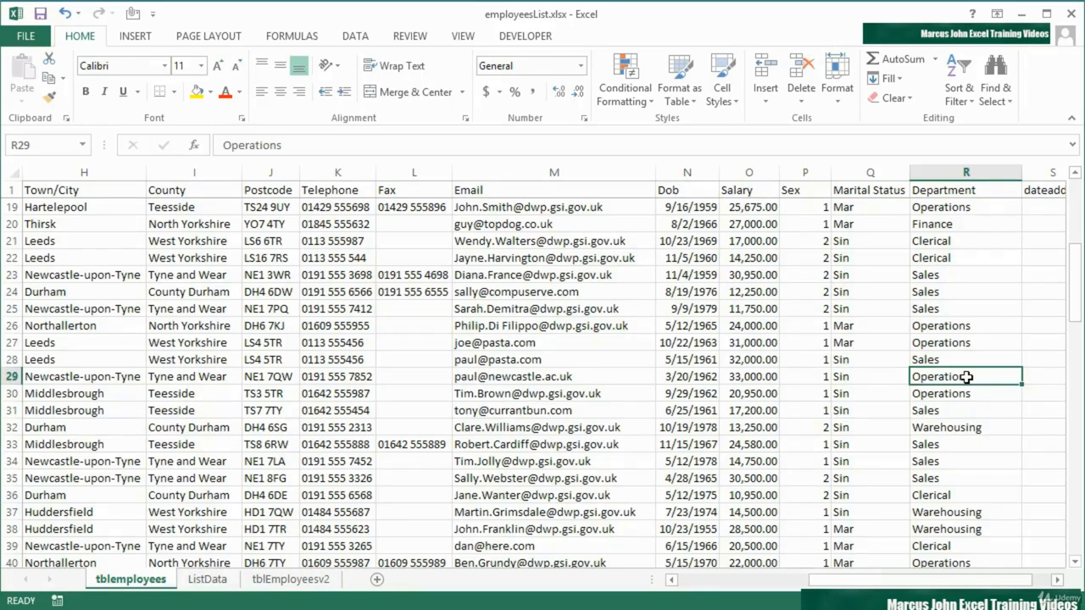
left_click(734, 580)
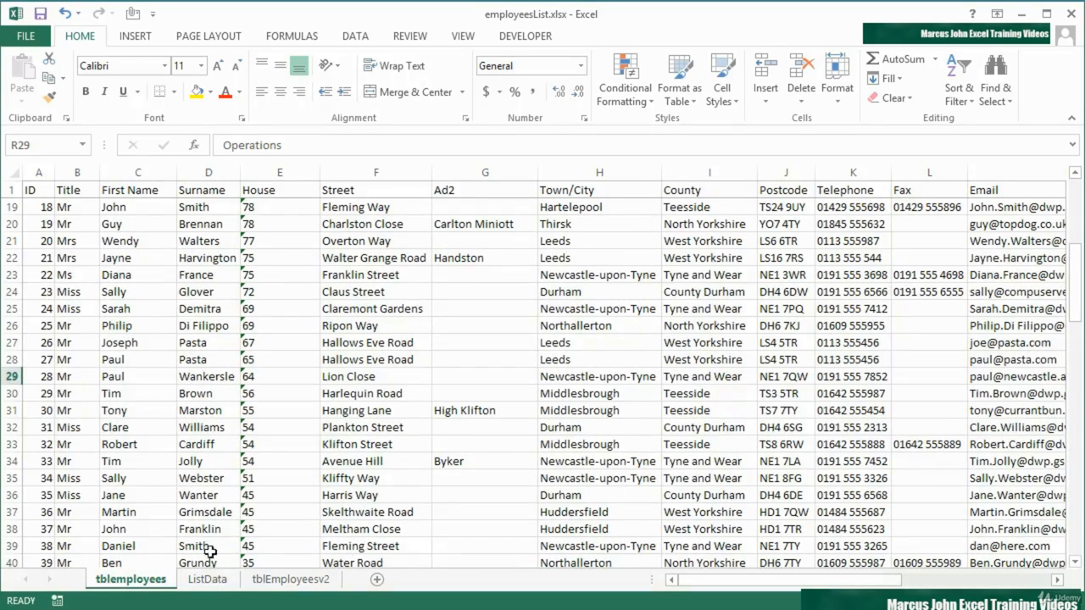
left_click(206, 583)
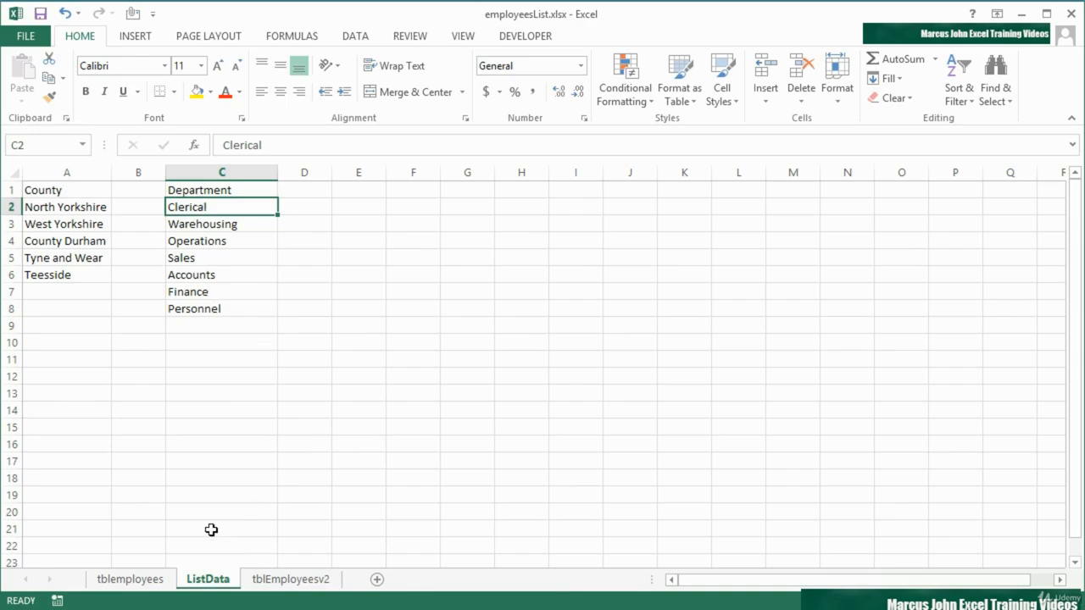
left_click(155, 581)
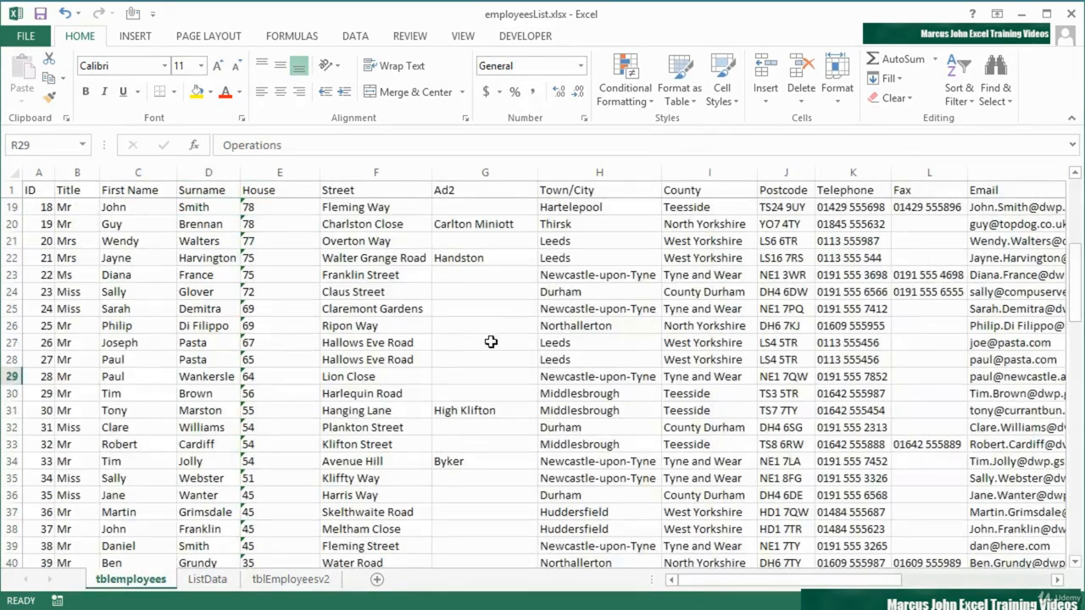
- Start a data validation rule for County cells I19:I100 on the tblemployees sheet that allows only a list
left_click(720, 208)
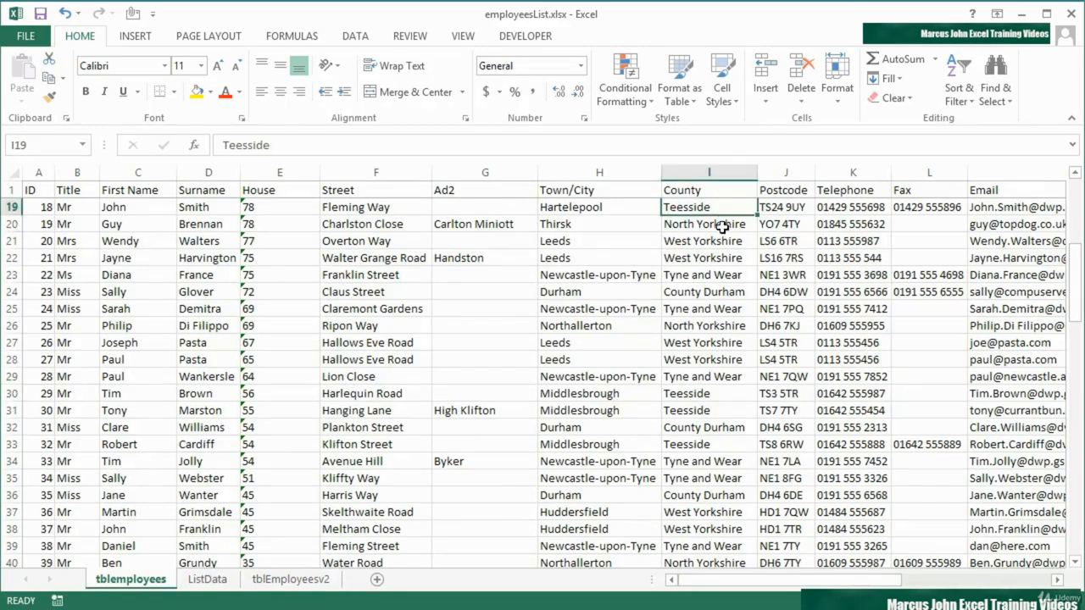
left_click(721, 222)
left_click(716, 209)
scroll(703, 342, "down", 20)
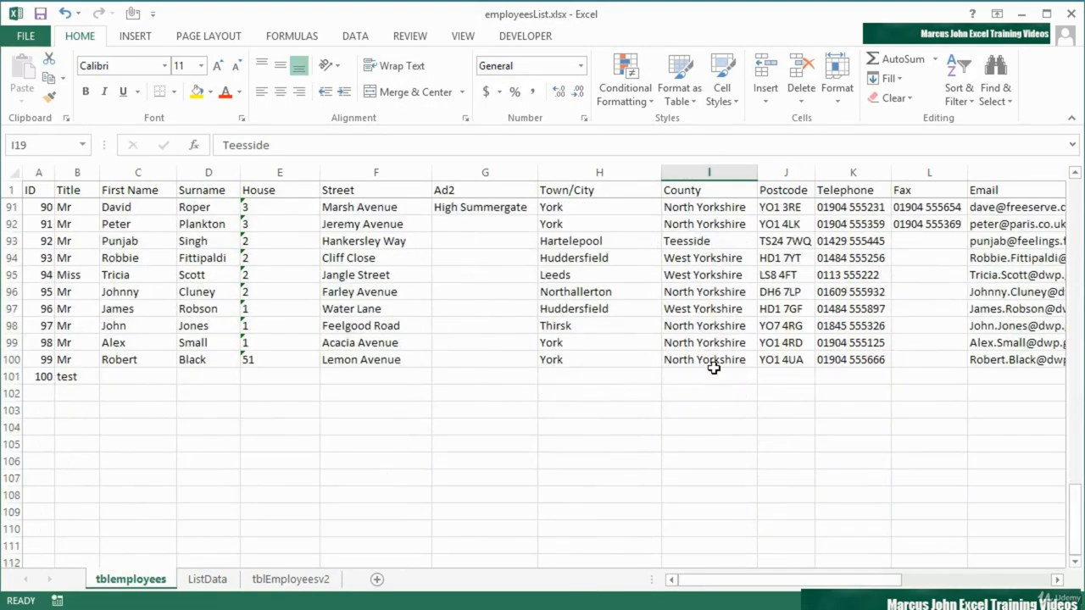
left_click(713, 360, "shift")
scroll(713, 363, "up", 20)
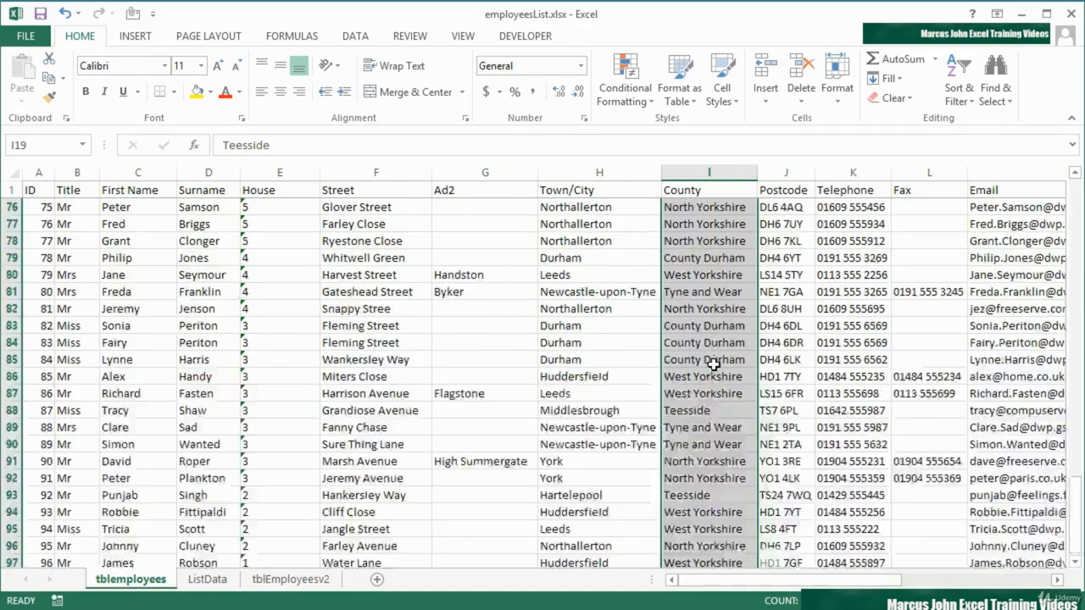
left_click(348, 38)
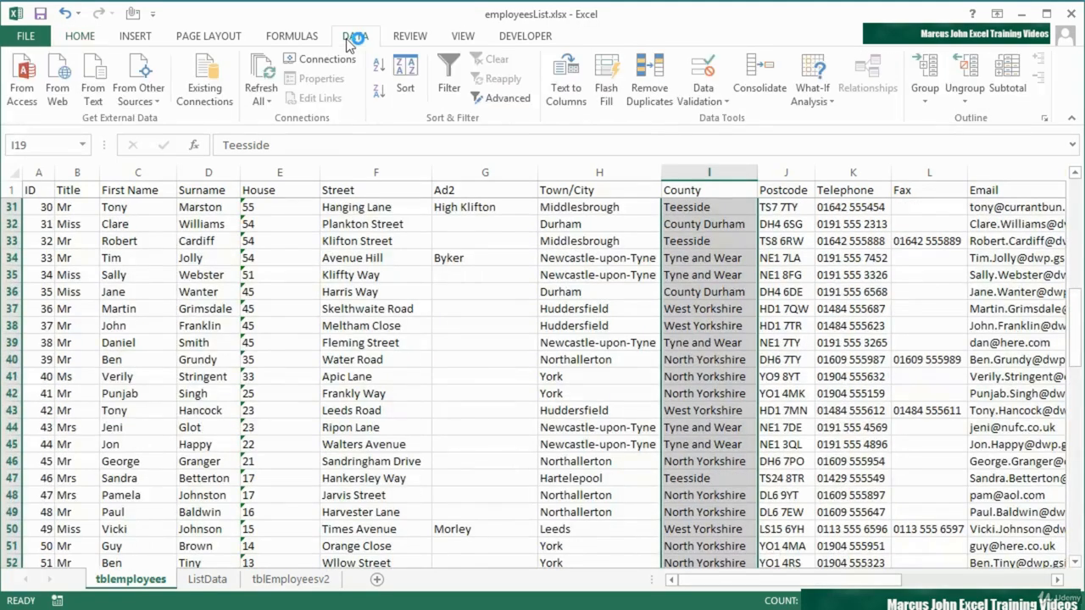
left_click(721, 103)
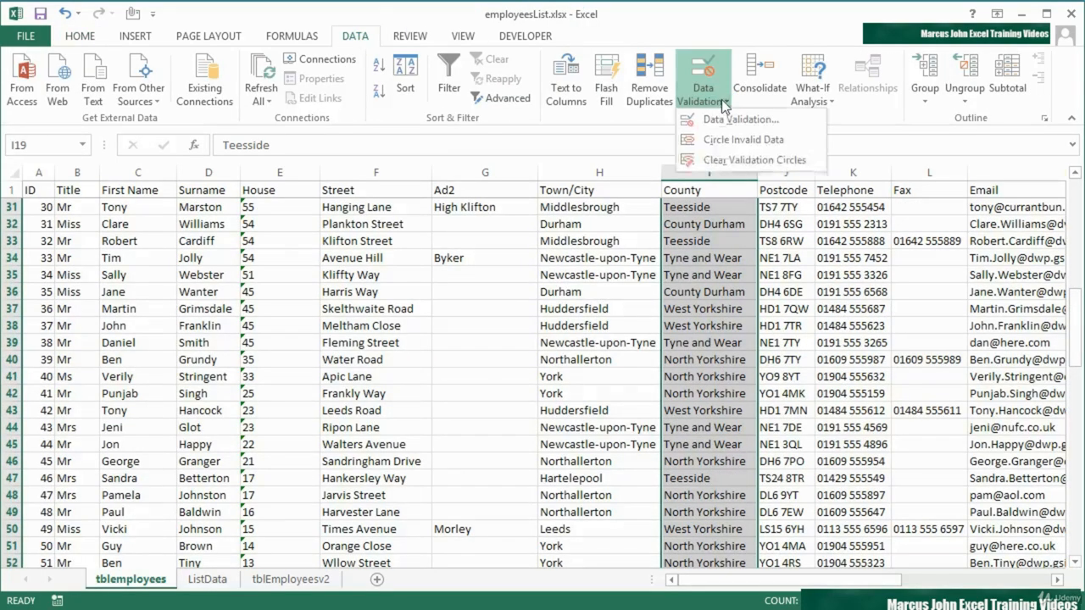
left_click(722, 120)
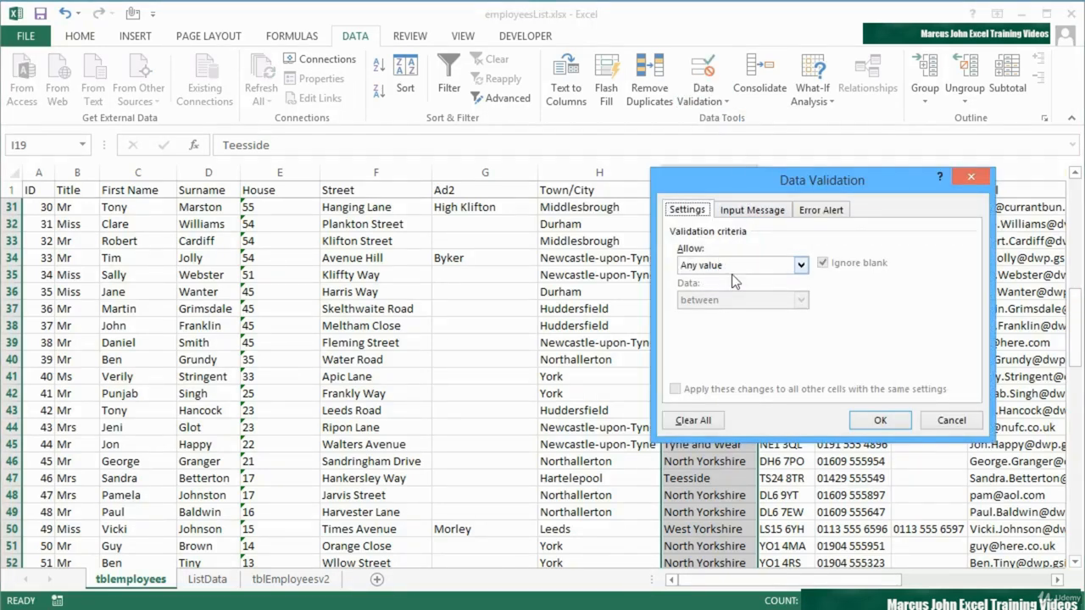
left_click(799, 265)
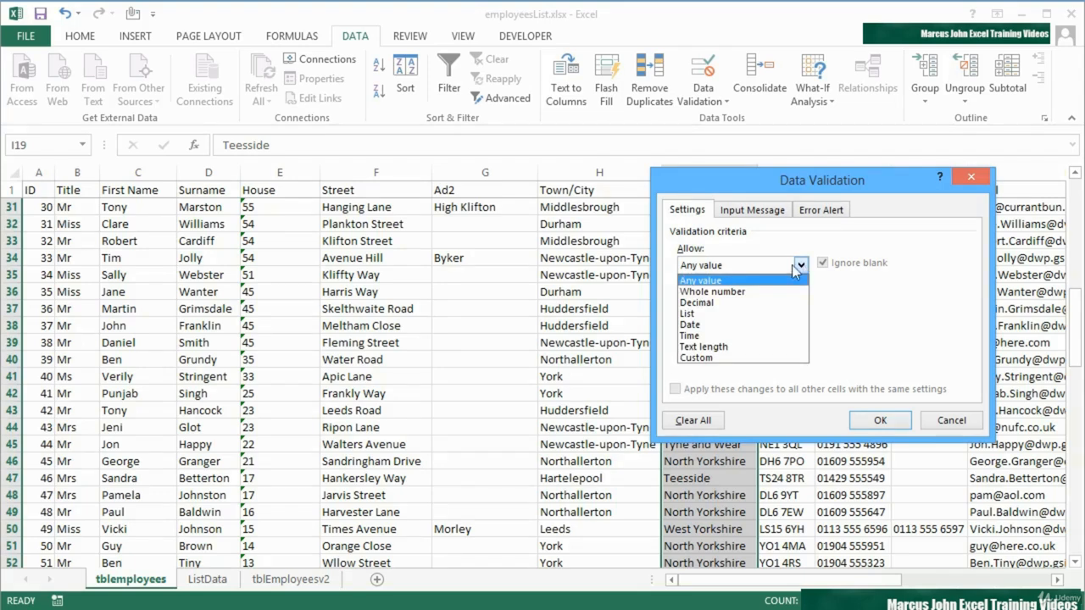
left_click(714, 314)
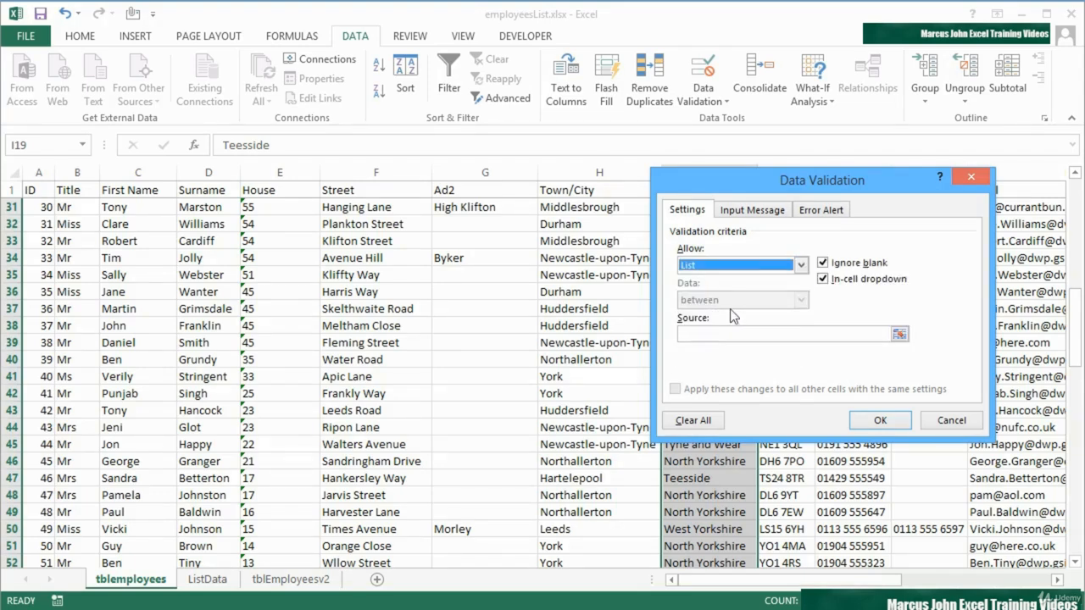
- Use the county names in =ListData!$A$2:$A$6 as the validation list's source and apply the rule
left_click(716, 334)
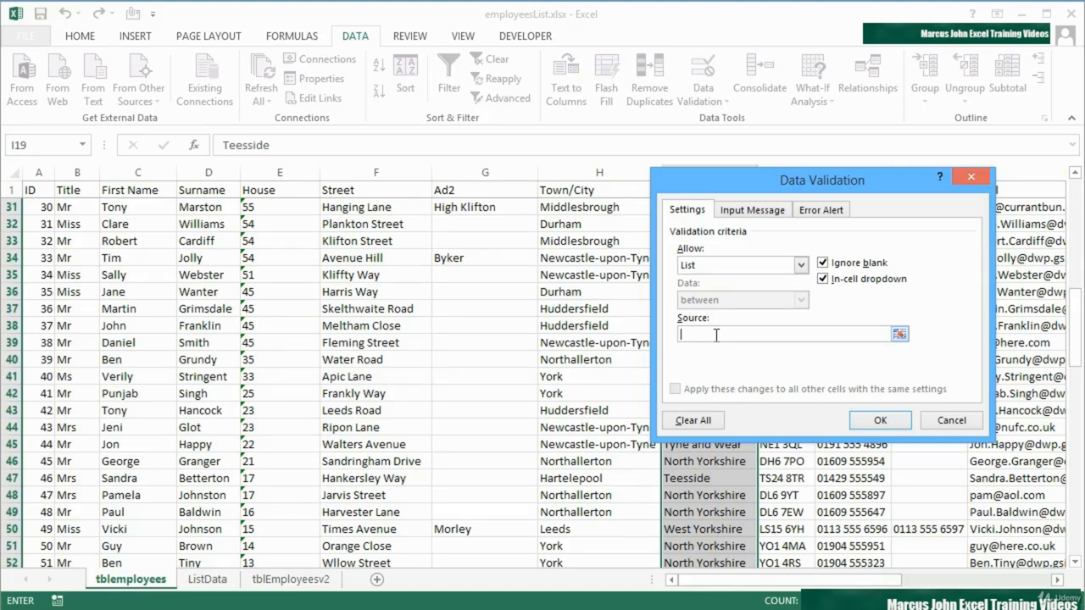
left_click(898, 334)
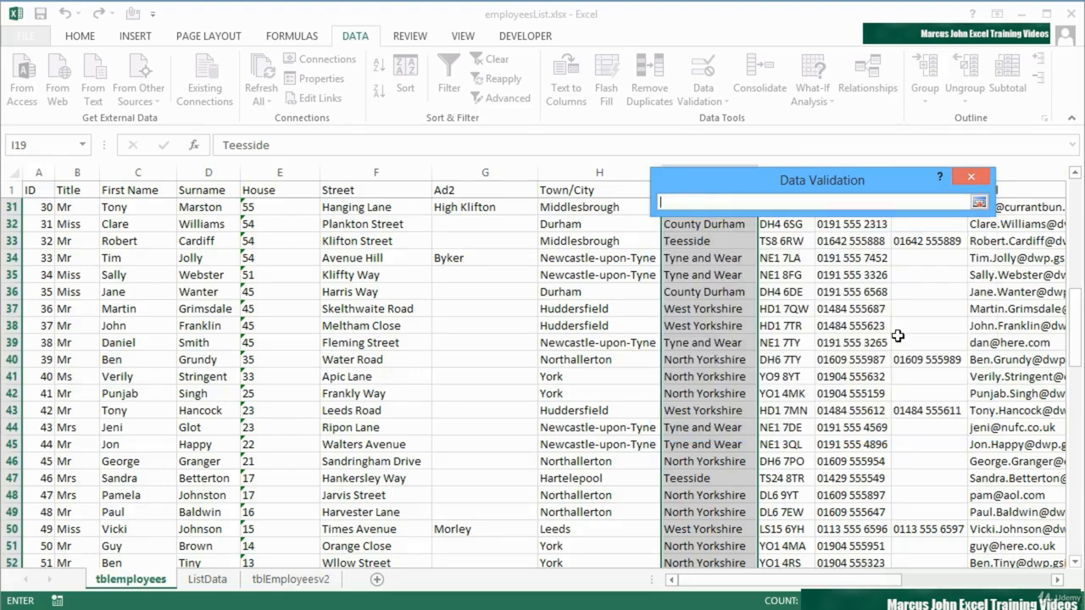
left_click(208, 579)
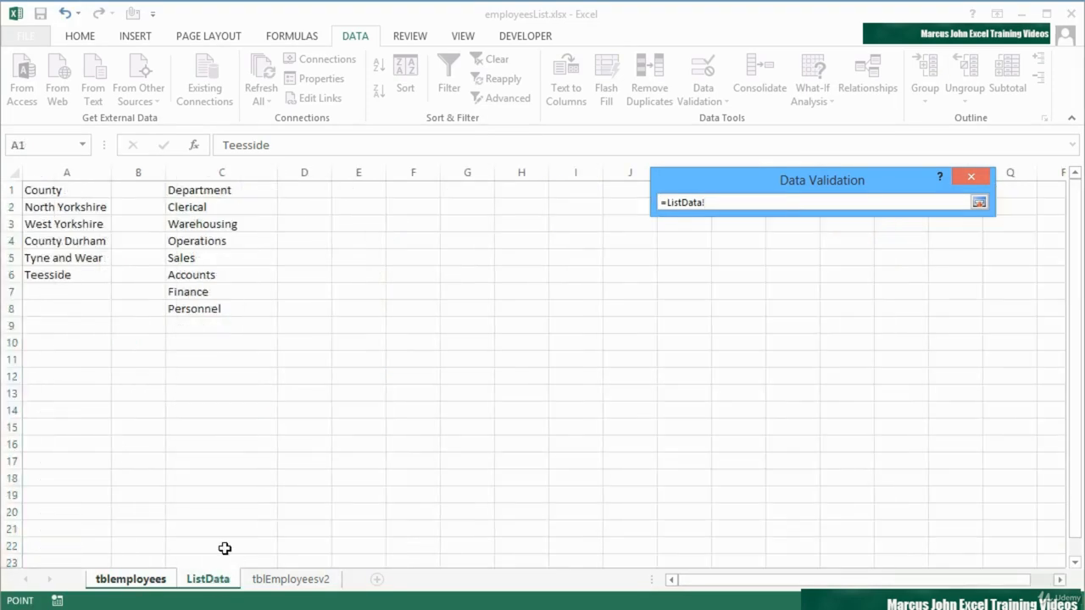
left_click_drag(77, 206, 75, 273)
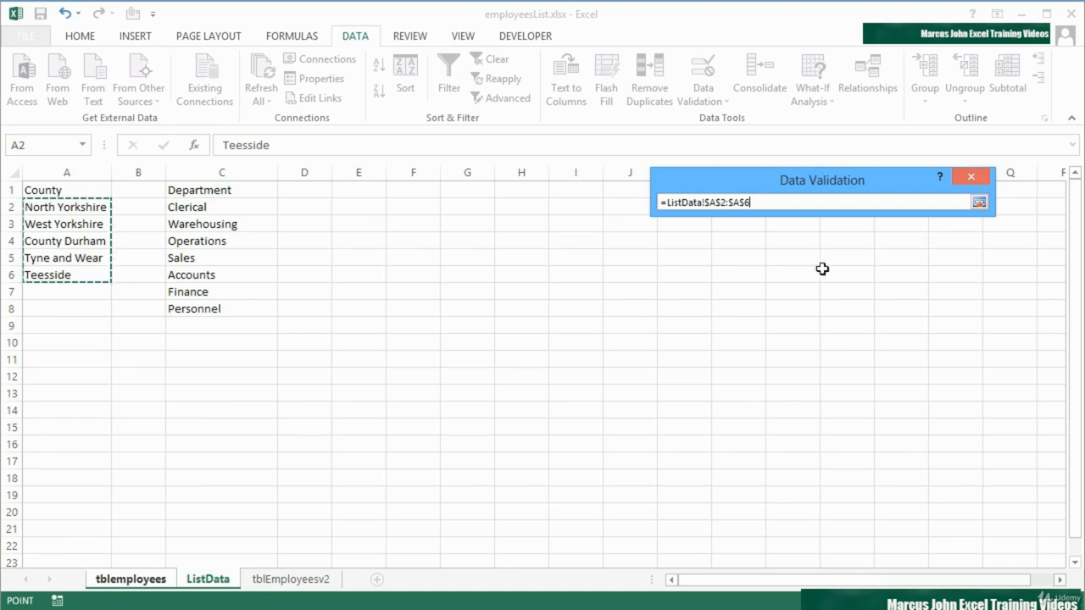
left_click(979, 203)
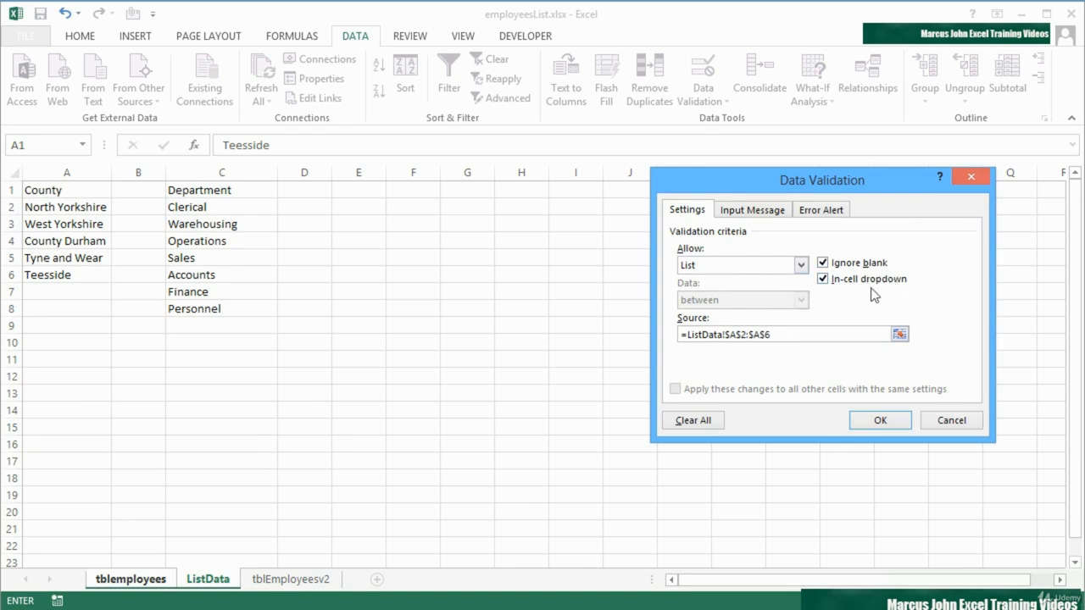
left_click(885, 421)
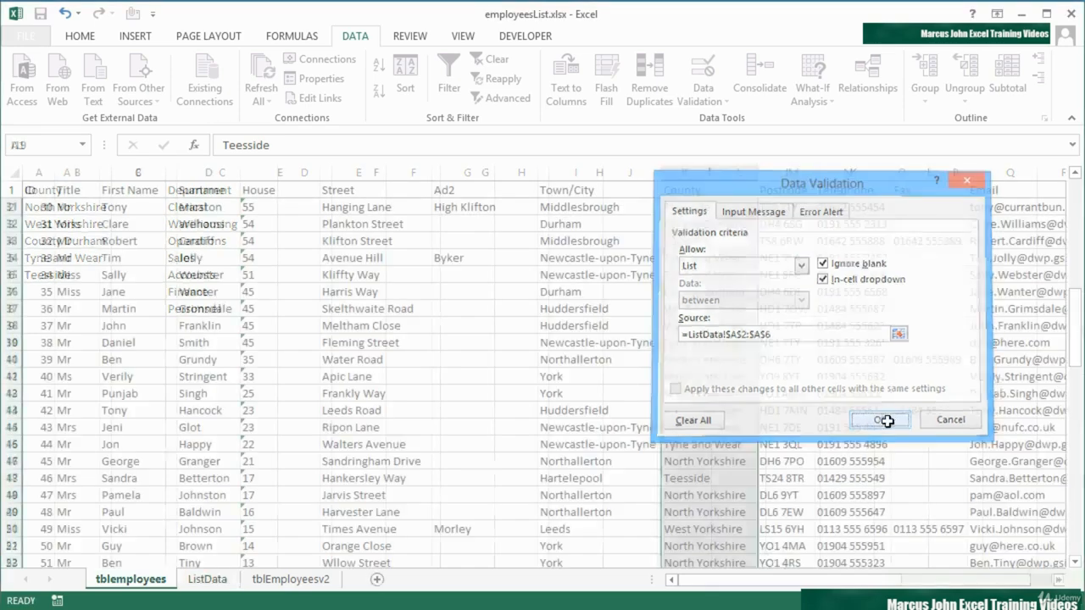
- Try out the County dropdown by choosing Teesside for cell I34
left_click(727, 225)
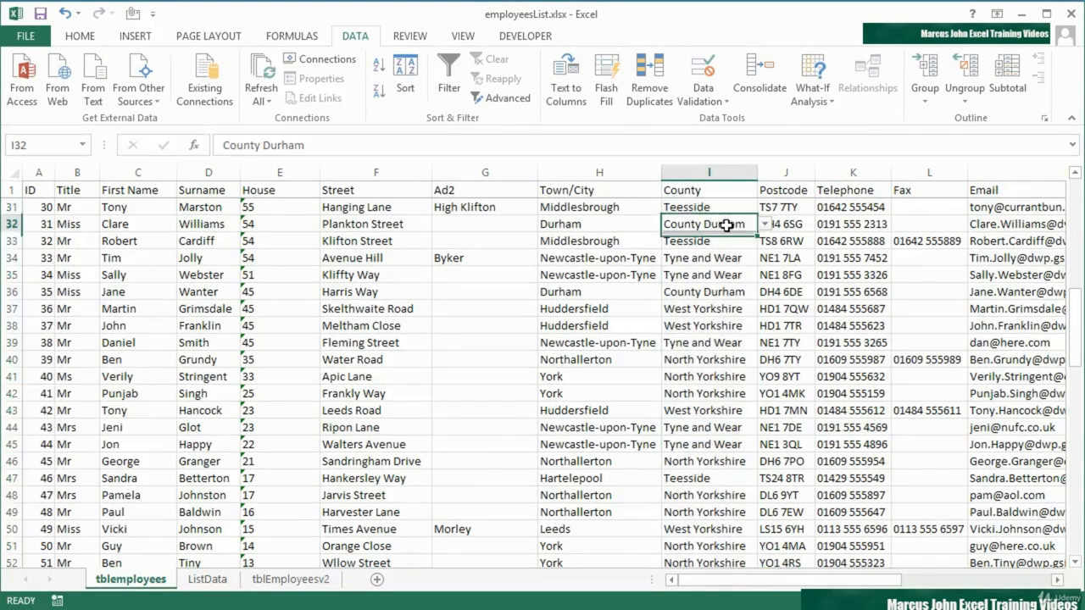
left_click(726, 241)
left_click(724, 257)
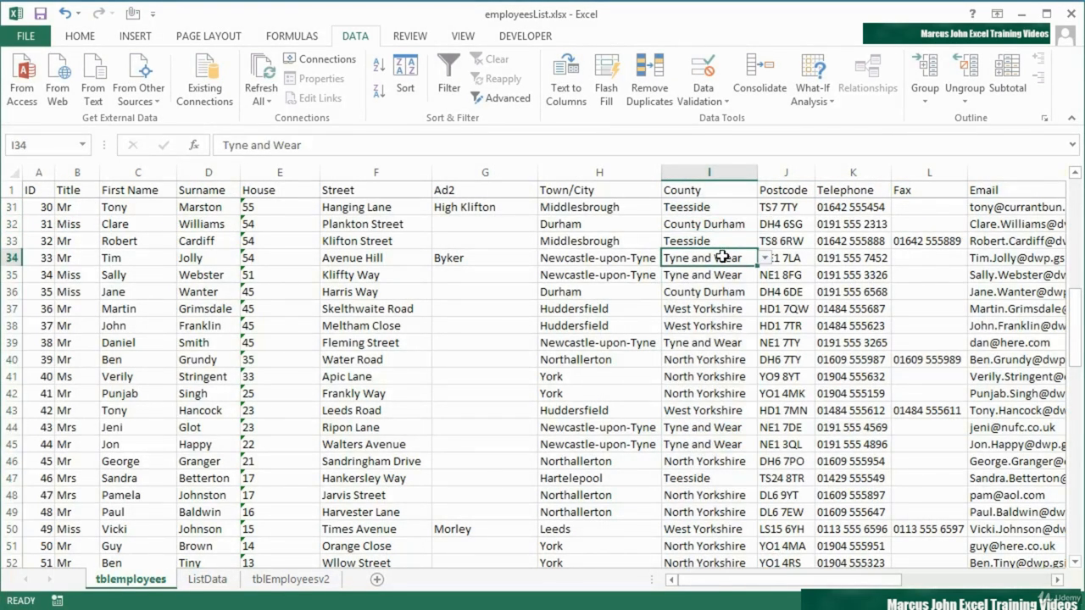
left_click(766, 259)
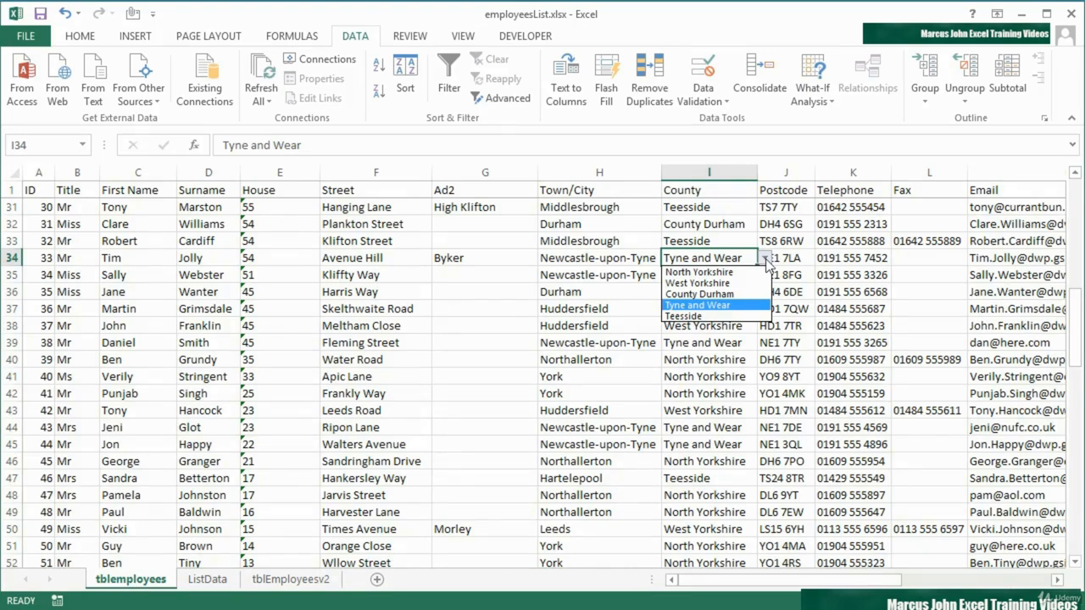
left_click(751, 319)
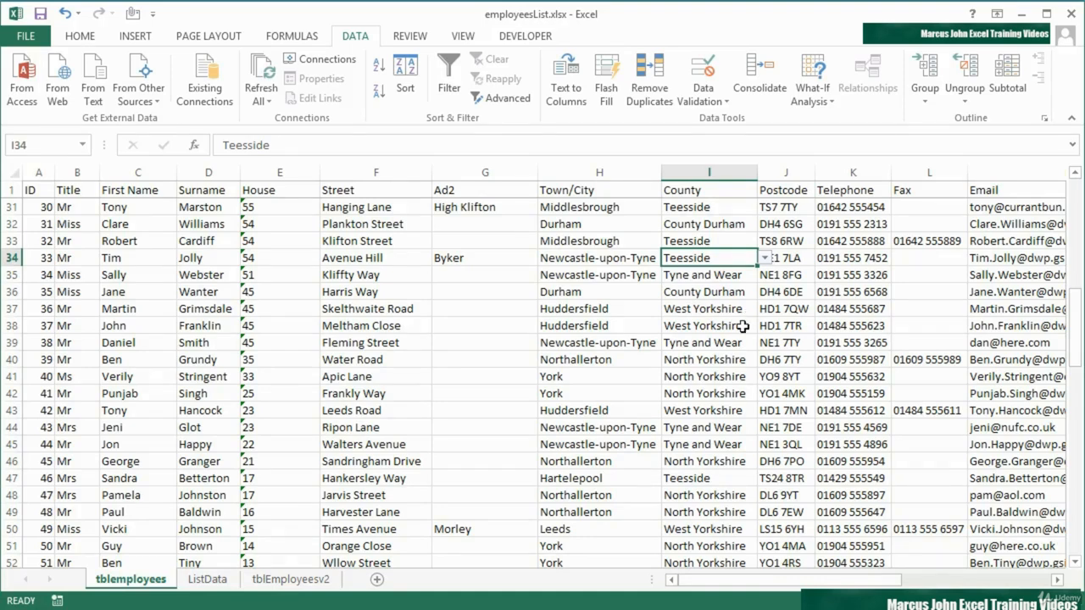
- Choose County Durham from the dropdown for cell I38 and check the county choices offered in I42
left_click(750, 327)
left_click(764, 326)
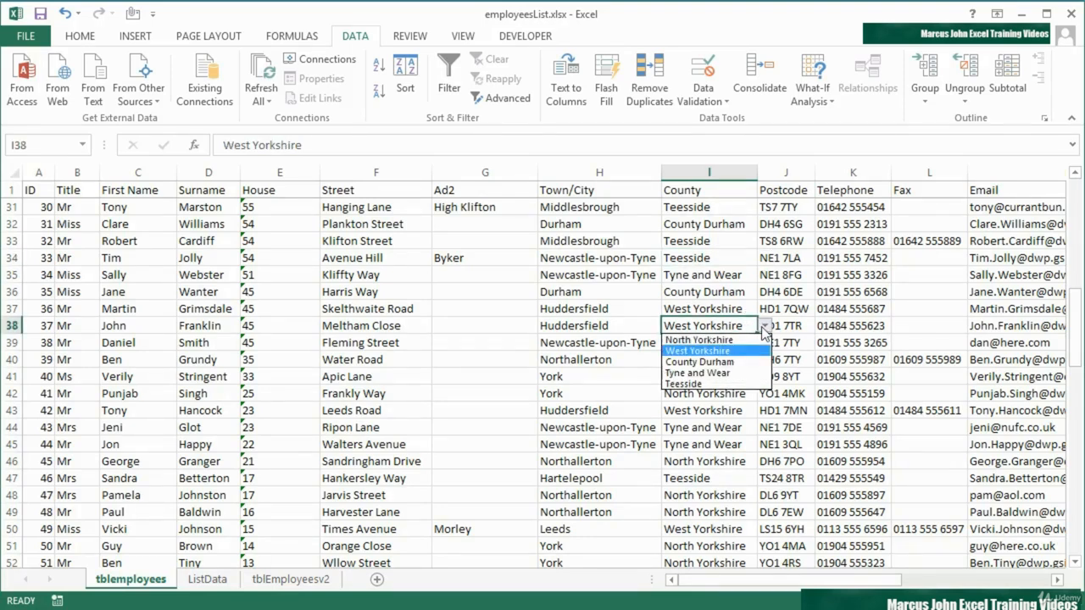
left_click(741, 361)
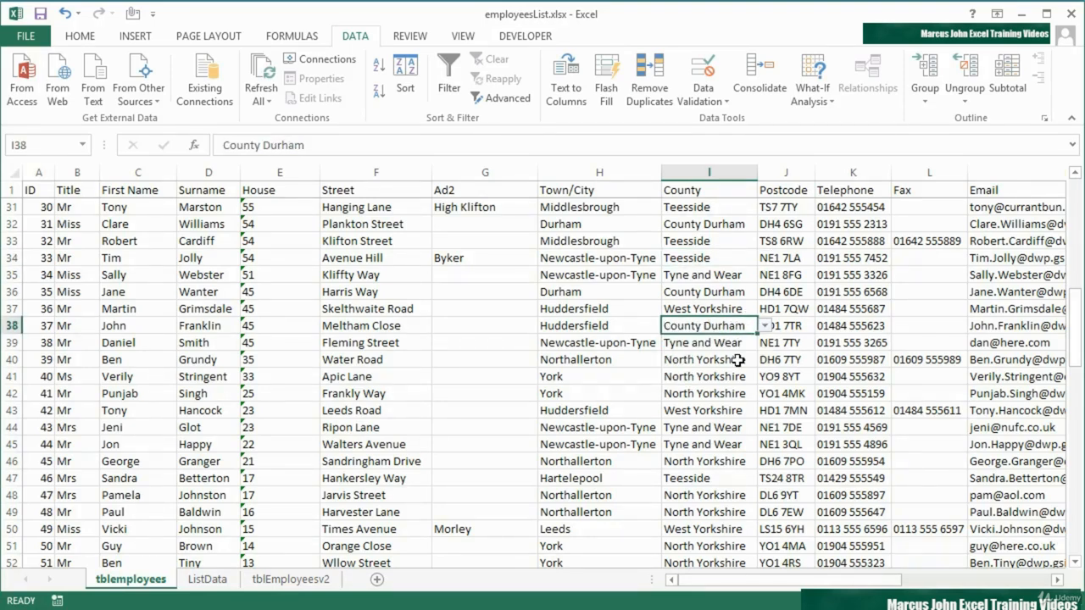
left_click(732, 375)
left_click(729, 399)
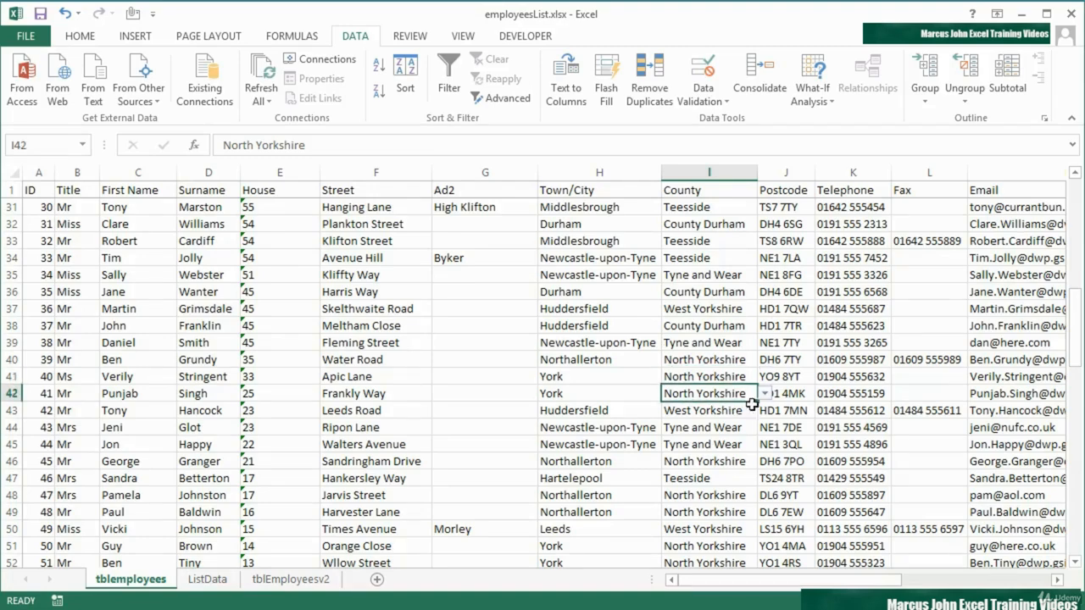
left_click(766, 396)
left_click(767, 396)
- Name the department entries C2:C8 on the ListData sheet dept
left_click_drag(879, 578, 1010, 578)
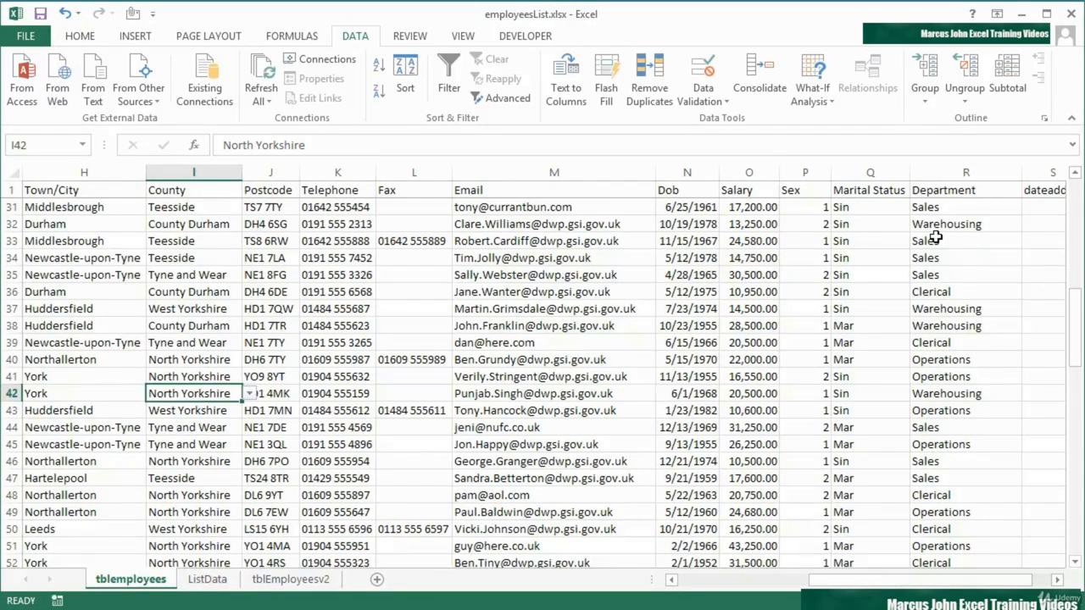
left_click(206, 580)
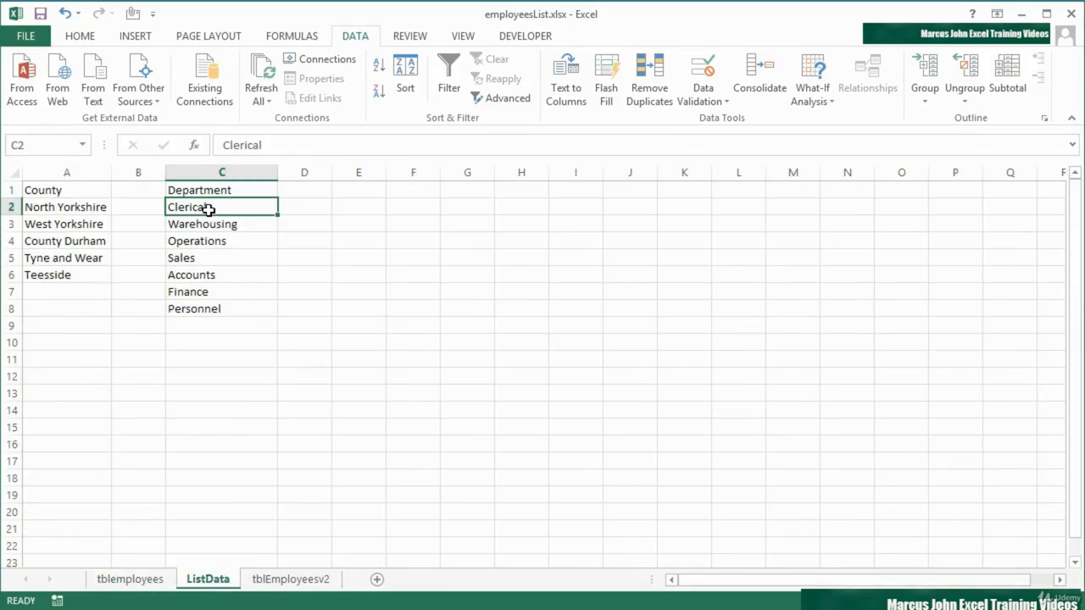
left_click_drag(207, 209, 221, 308)
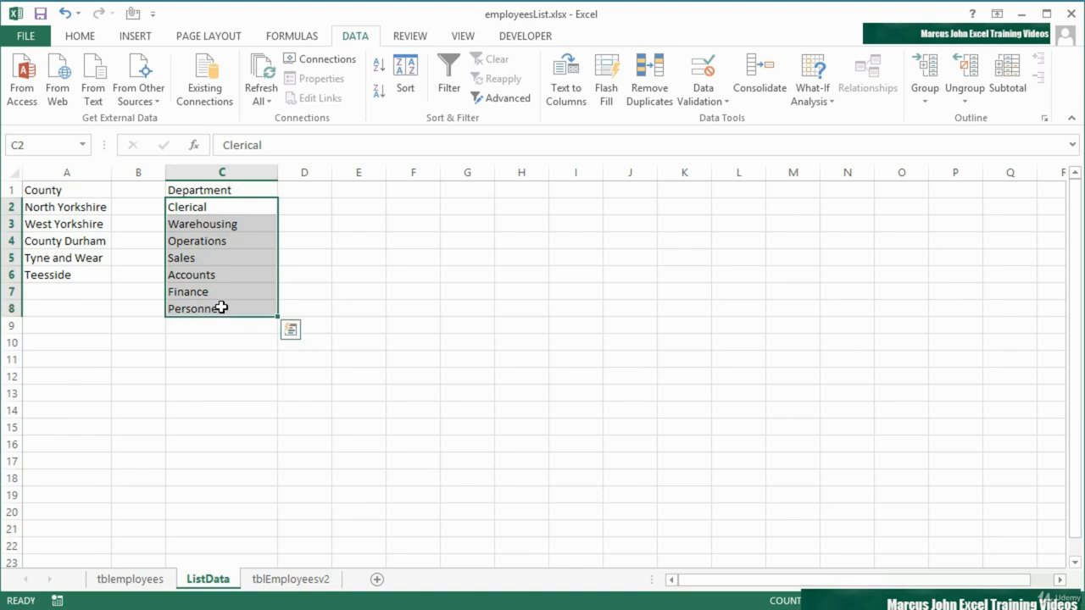
left_click(41, 146)
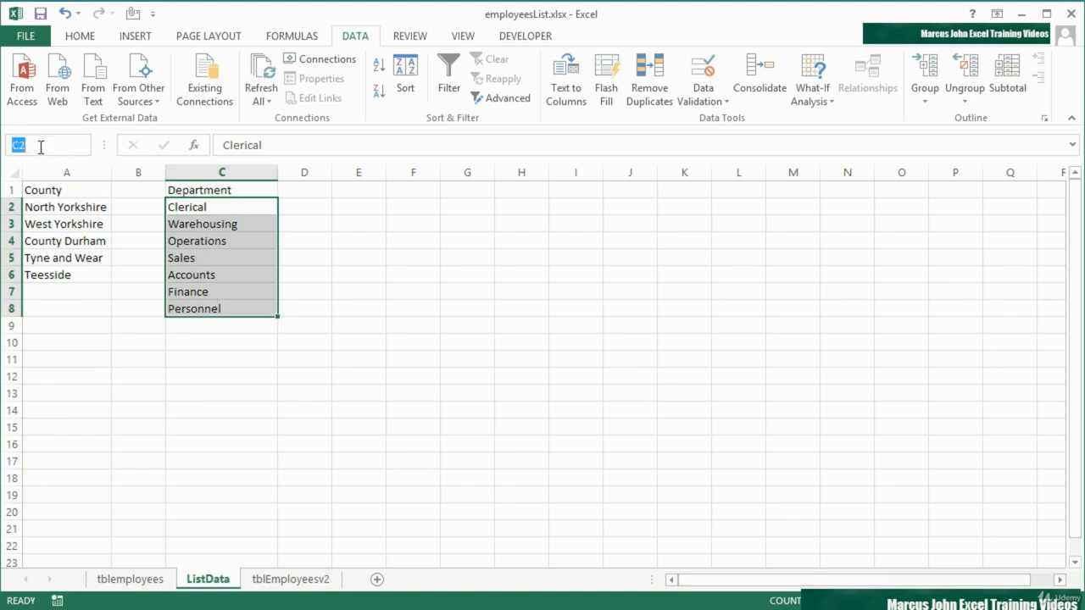
type("dept")
key("Return")
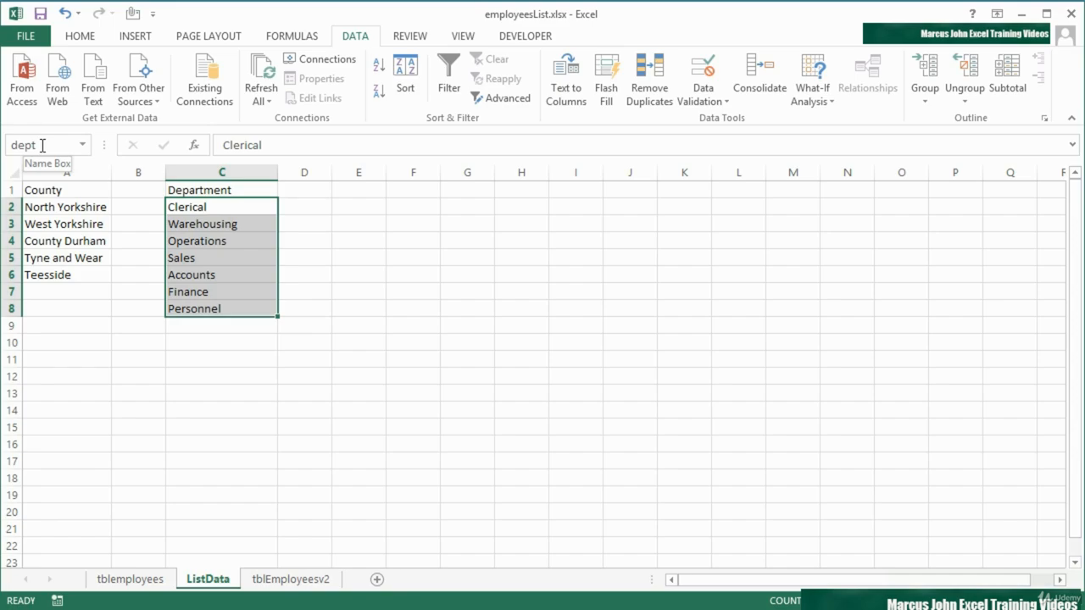
- Restrict Department cells R2:R100 on the tblemployees sheet to a validation list with the source =dept
left_click(157, 579)
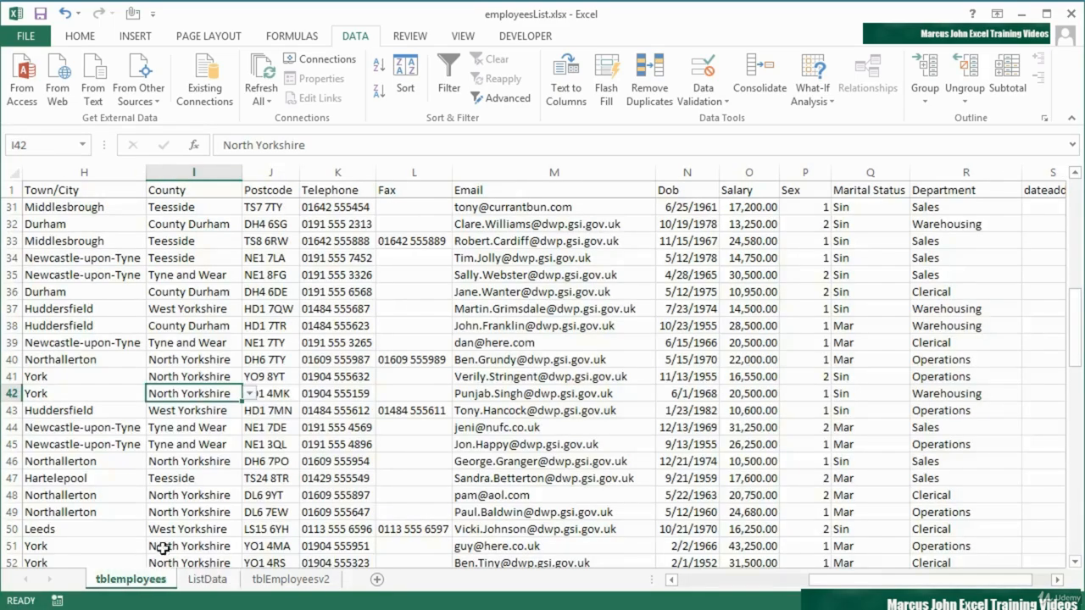
left_click(967, 209)
scroll(969, 213, "up", 10)
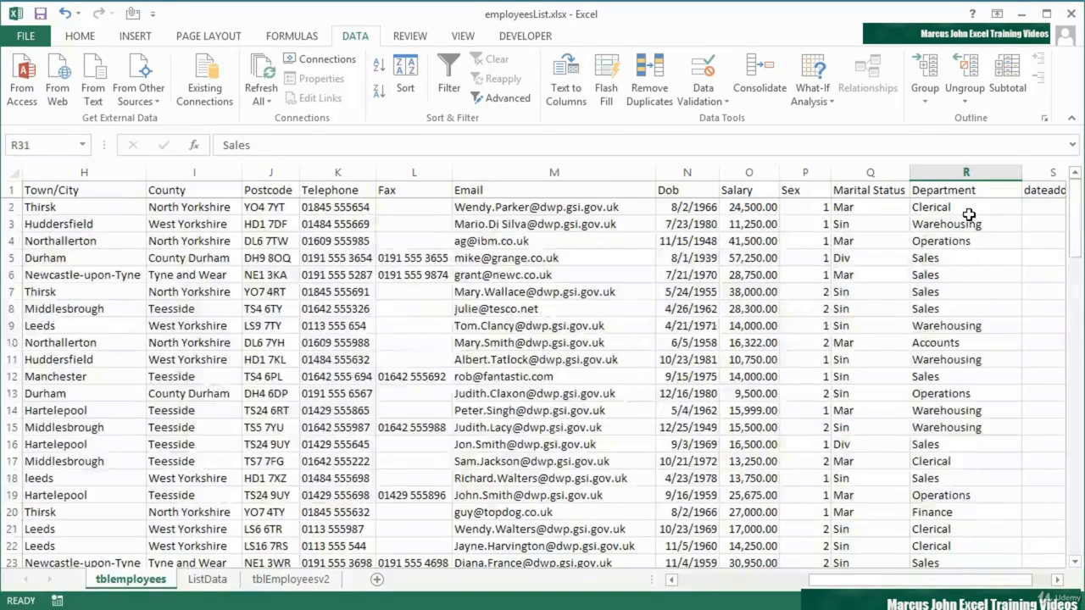
left_click(969, 214)
key("ctrl+shift+Down")
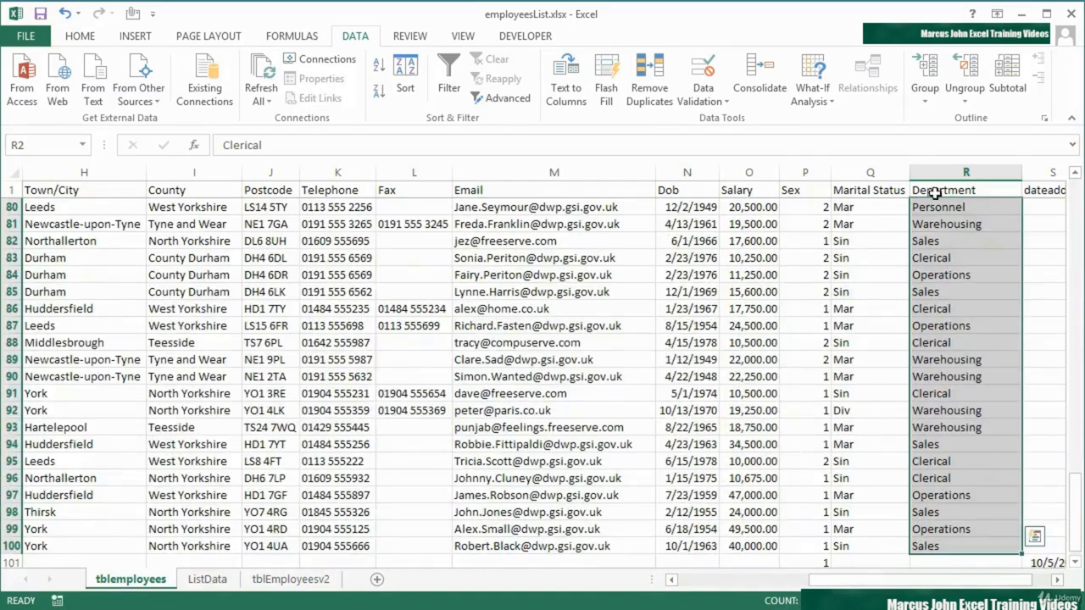
left_click(713, 108)
left_click(717, 120)
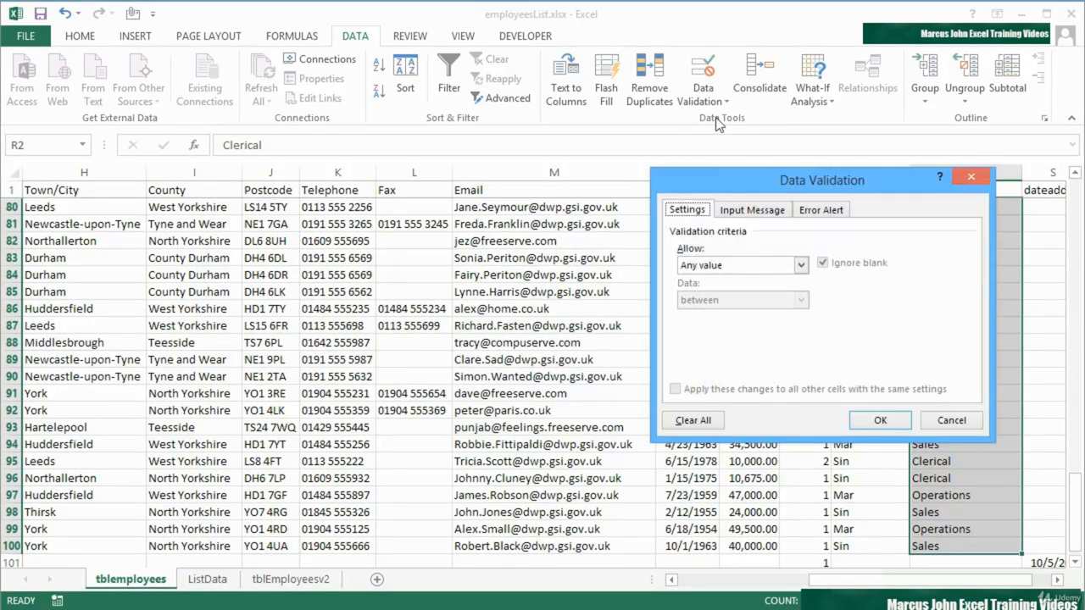
left_click(767, 265)
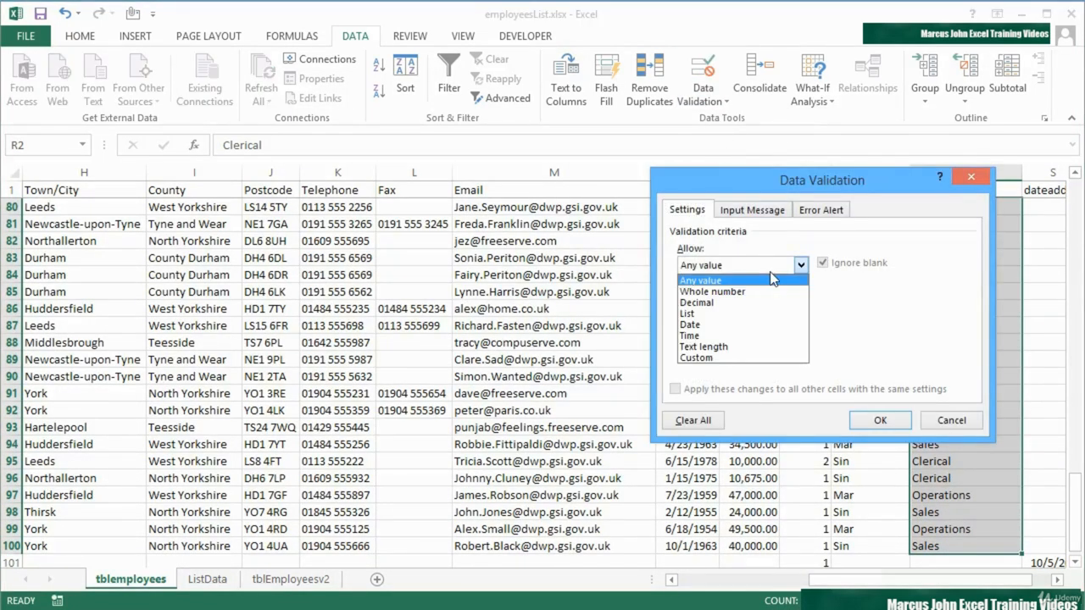
left_click(734, 314)
left_click(702, 333)
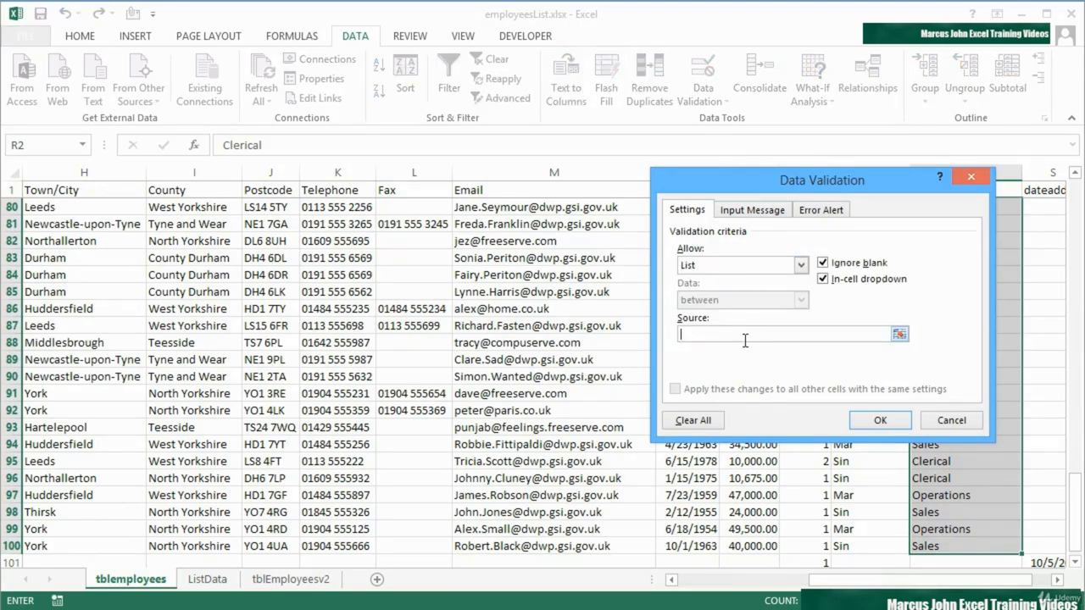
type("=dept")
left_click(880, 421)
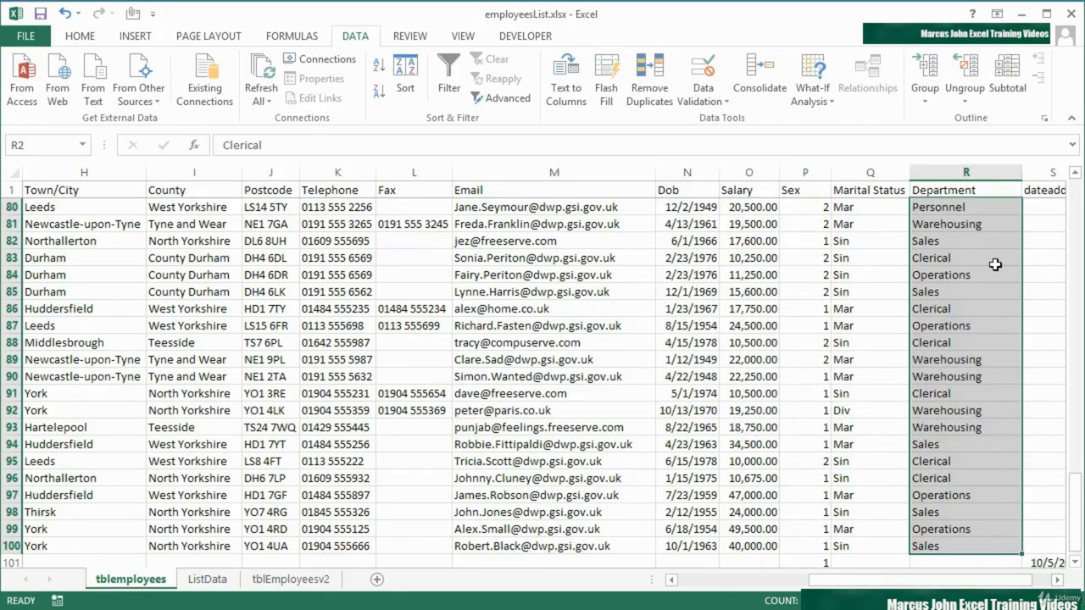
- Try out the Department dropdown by choosing Accounts for cell R85 and Warehousing for cell R87
left_click(977, 259)
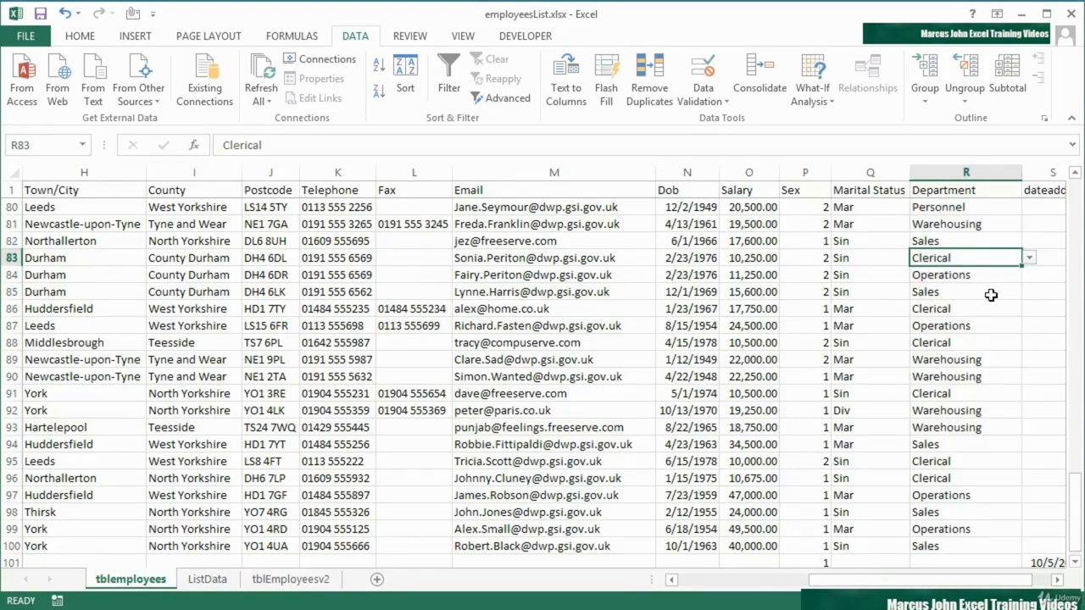
left_click(989, 292)
left_click(1029, 293)
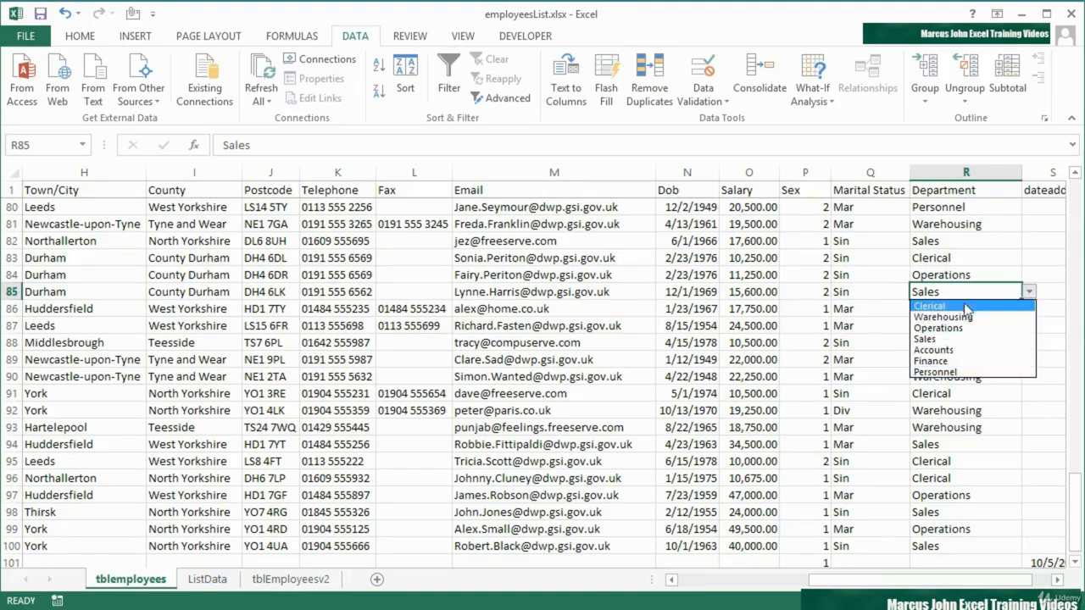
left_click(966, 349)
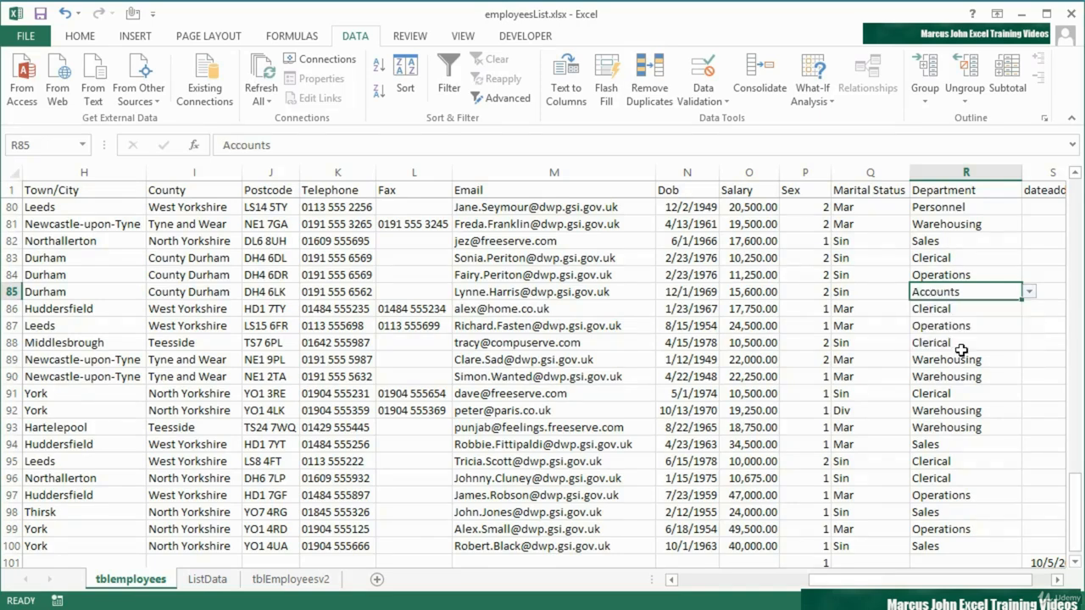
left_click(996, 326)
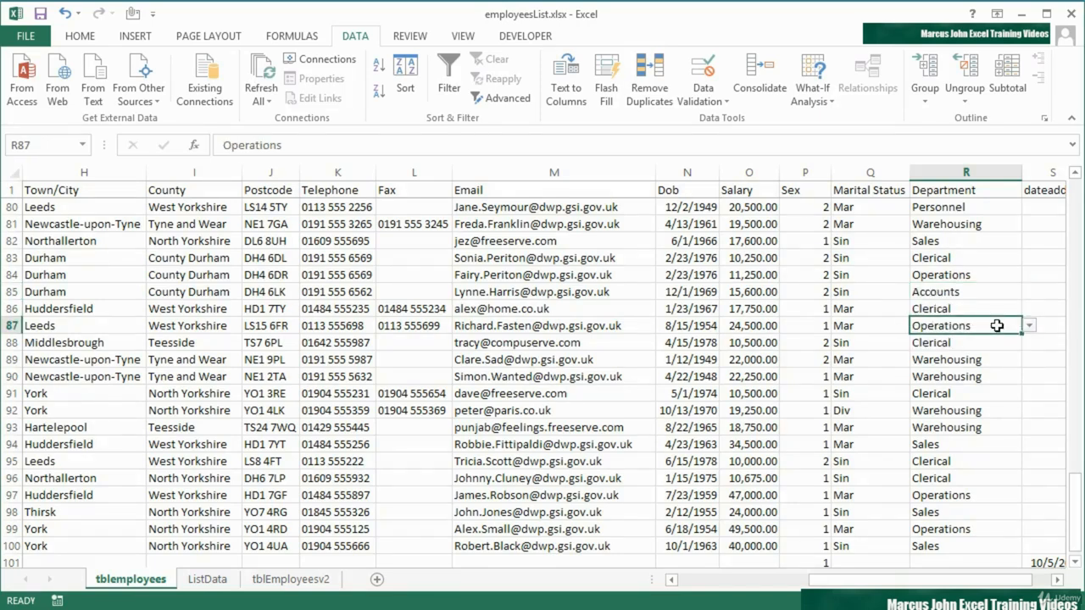
left_click(1028, 327)
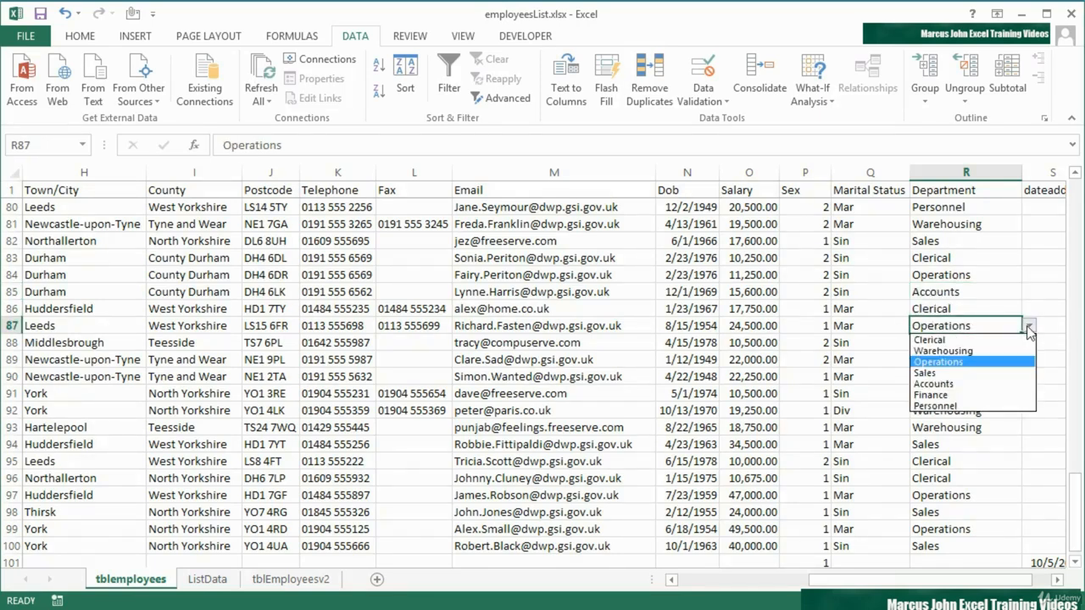
left_click(981, 351)
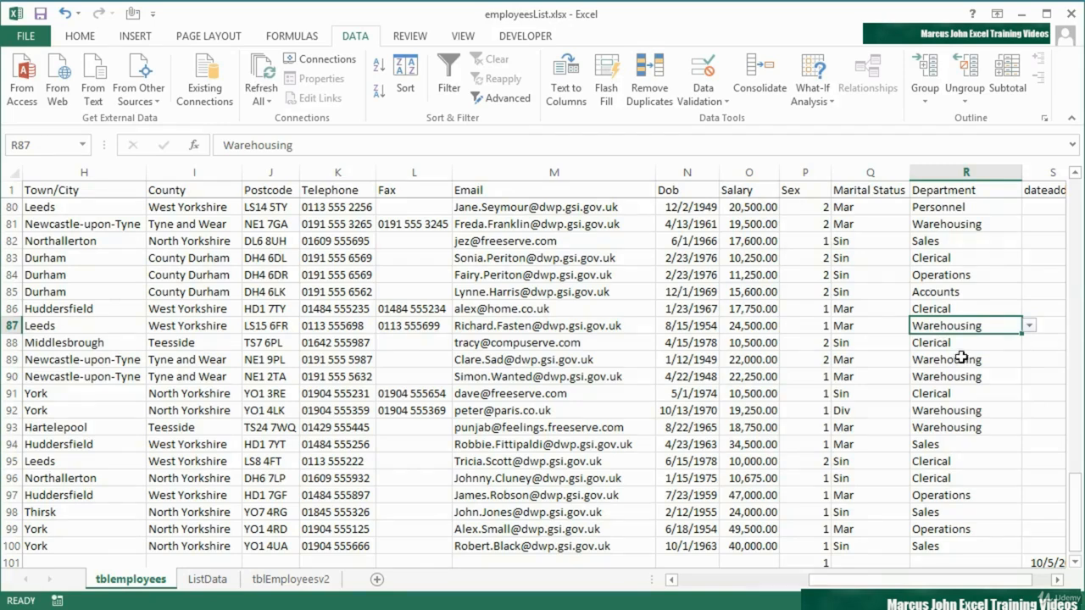
- Check the department choices for cell R87, try to enter the unlisted department Admin there, and cancel the entry
left_click(1029, 327)
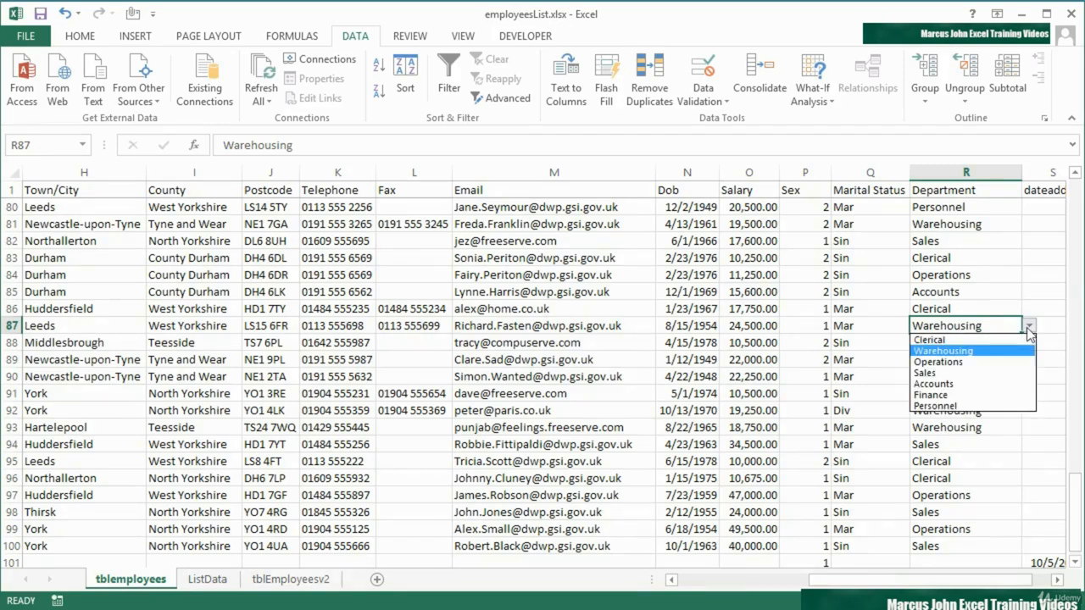
left_click(1029, 328)
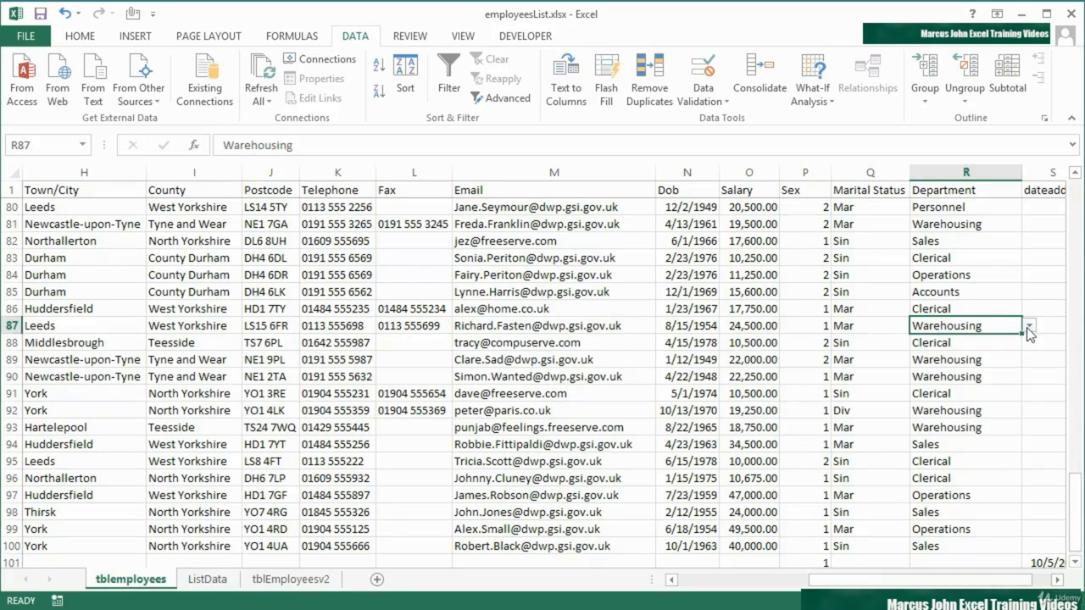
type("Admin")
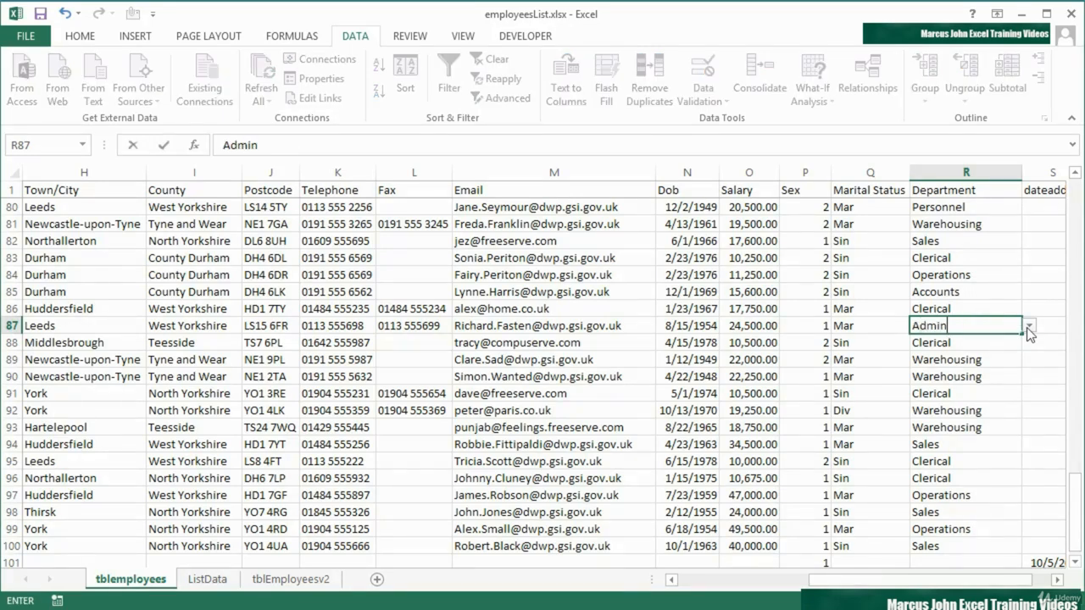
key("Return")
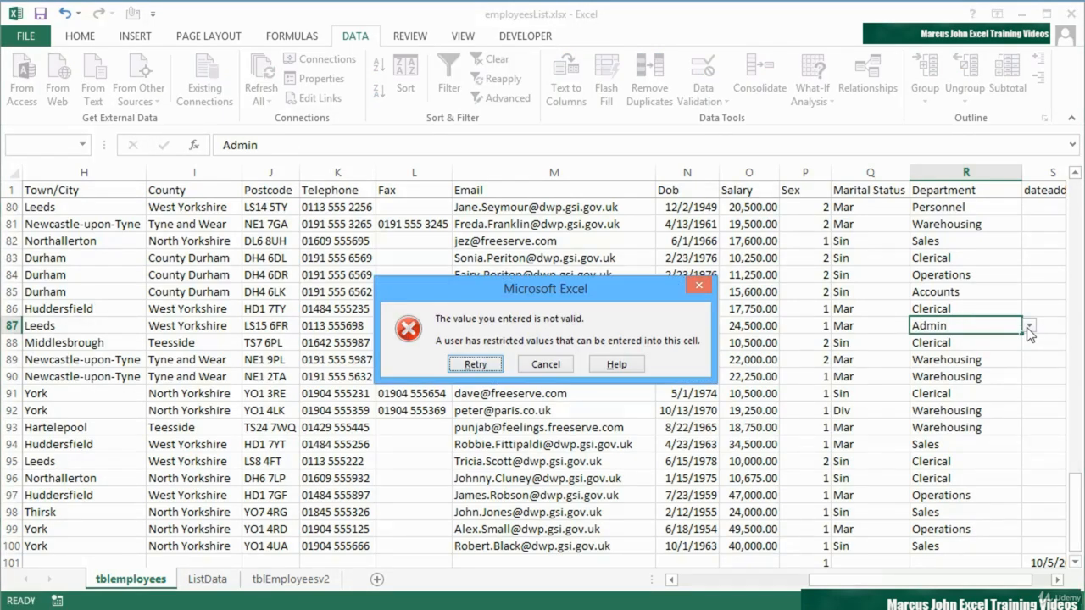
left_click(558, 366)
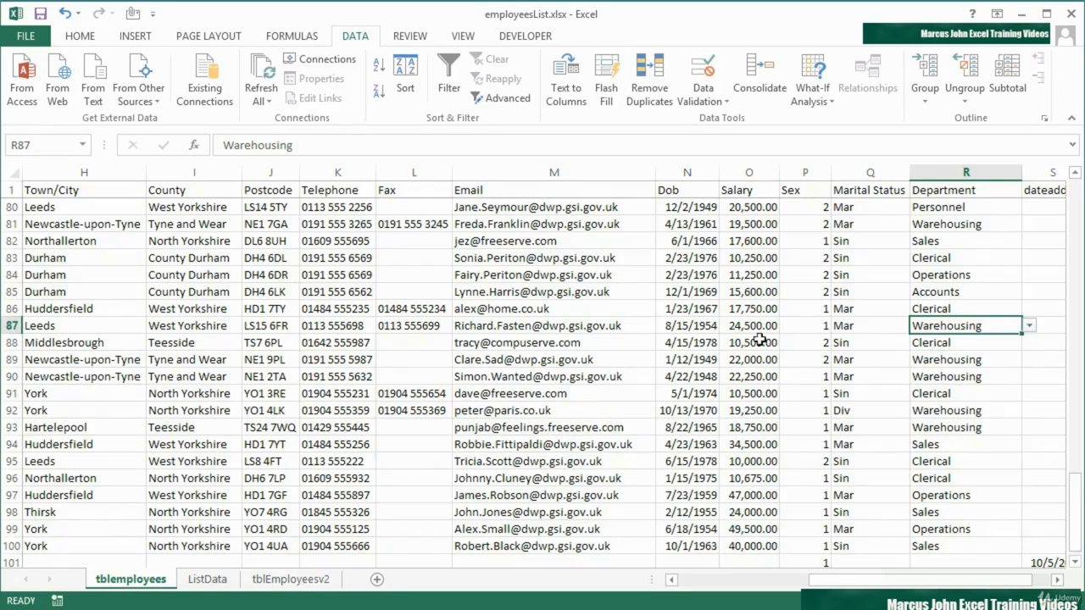
- Add Admin in C9 and Marketing in C10 below the existing departments on the ListData sheet
left_click(208, 579)
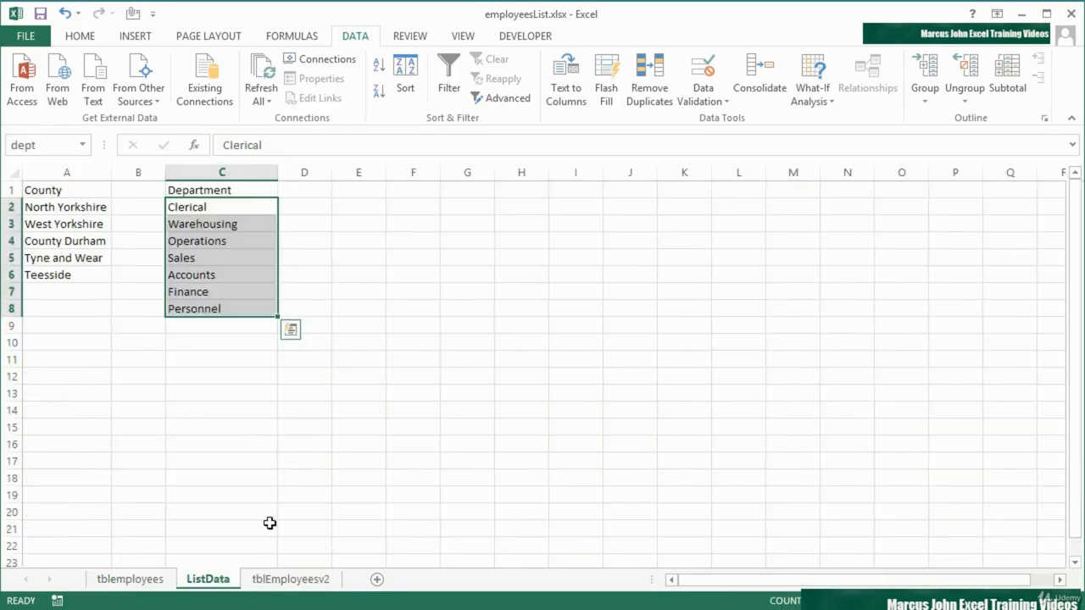
left_click(57, 290)
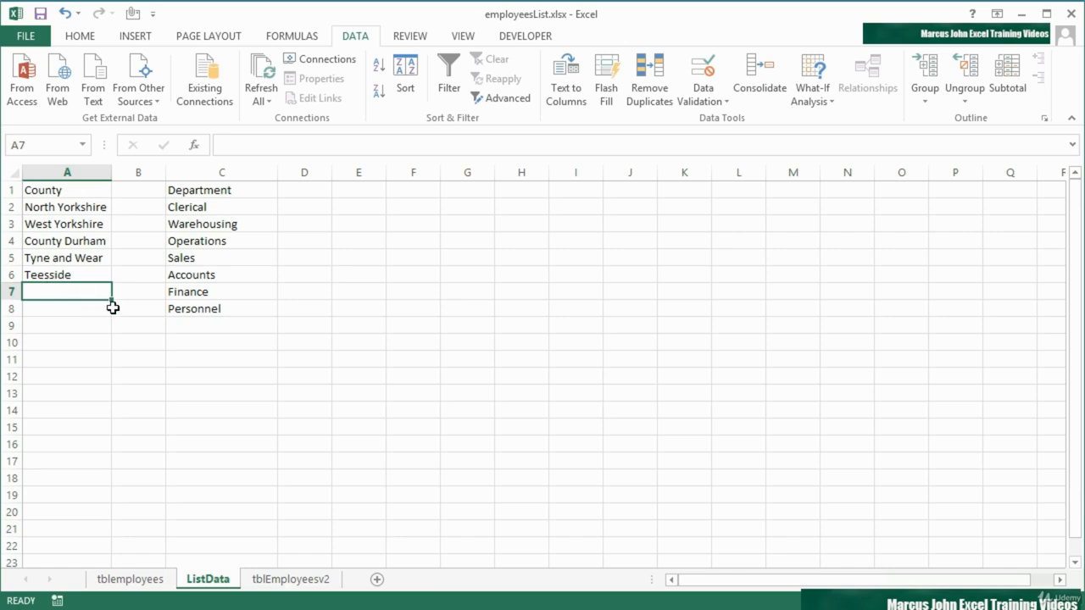
left_click(220, 206)
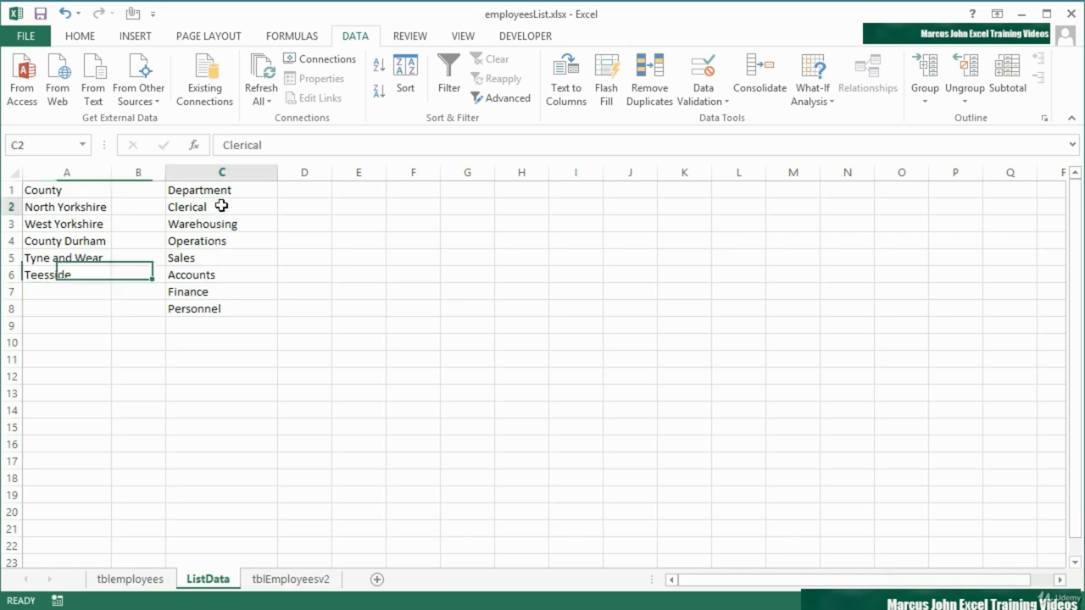
left_click(209, 327)
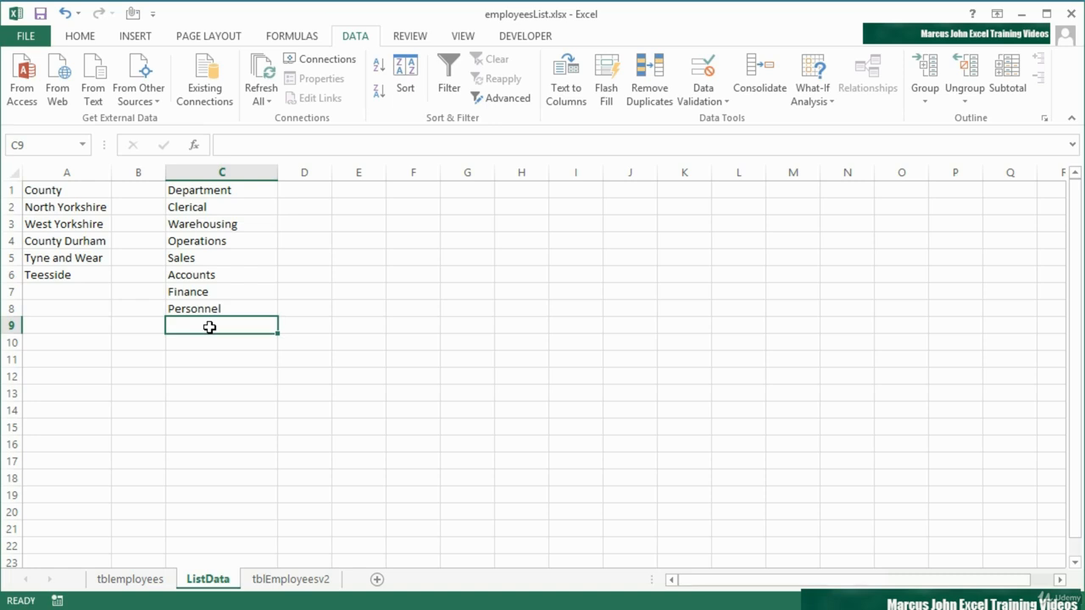
type("Admin")
key("Return")
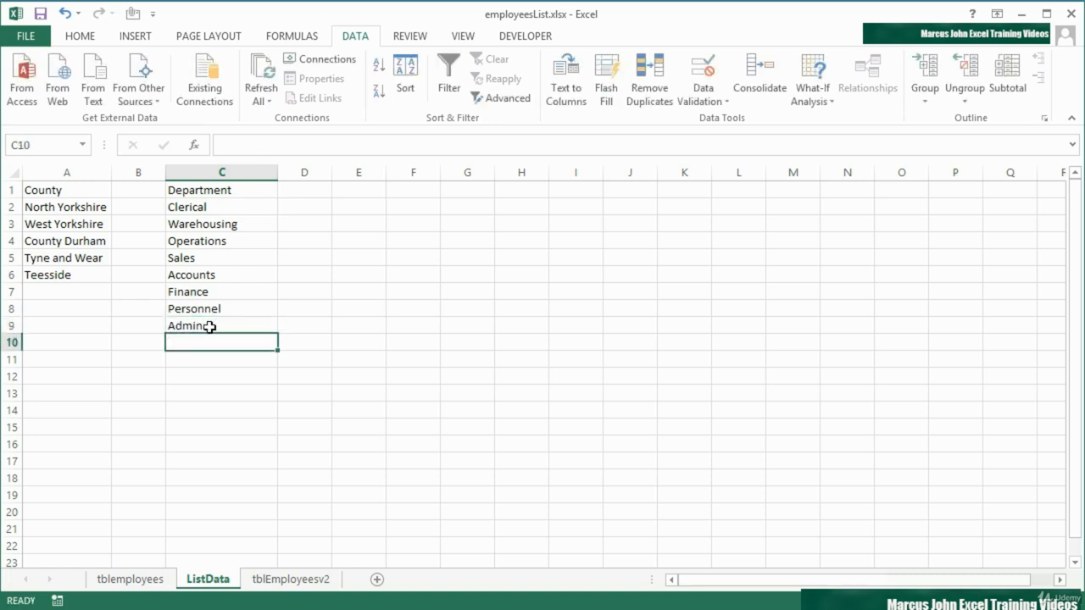
type("Marketin")
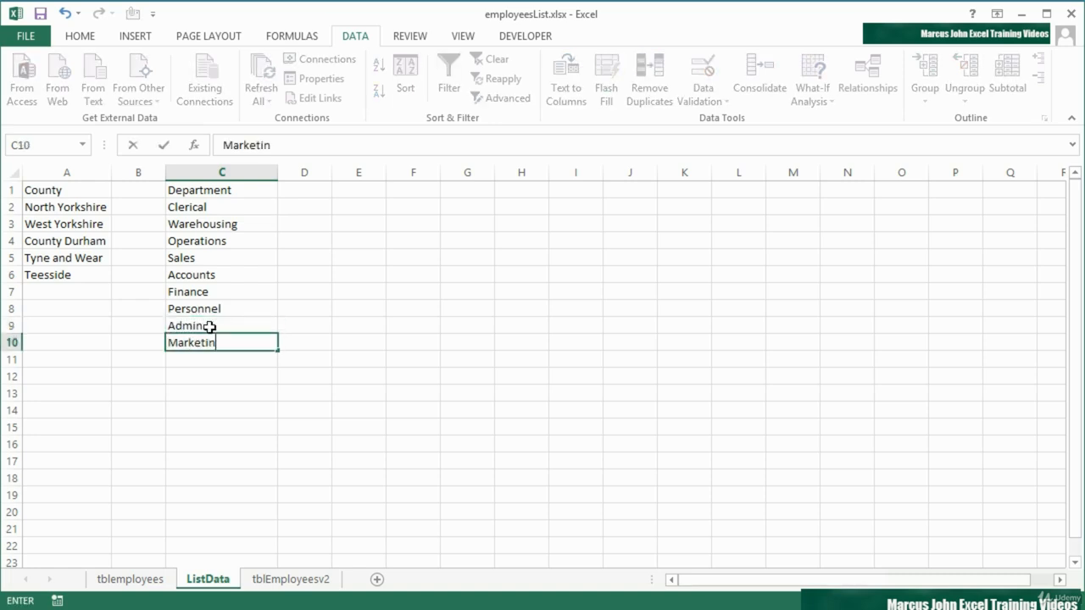
type("g")
key("Return")
key("Up")
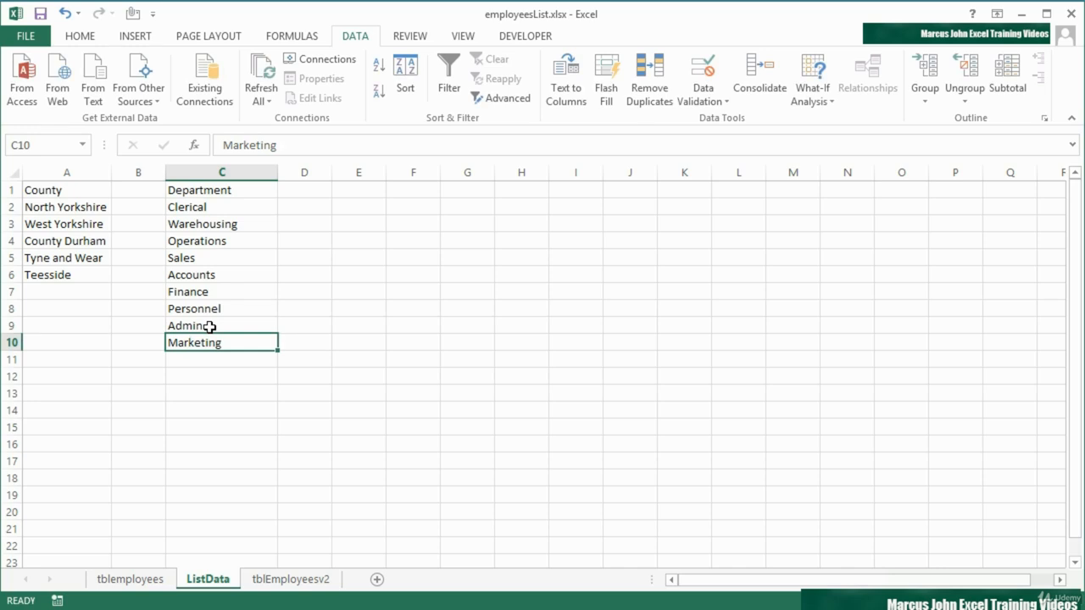
- Extend the dept named range to refer to =ListData!$C$2:$C$10
left_click(292, 37)
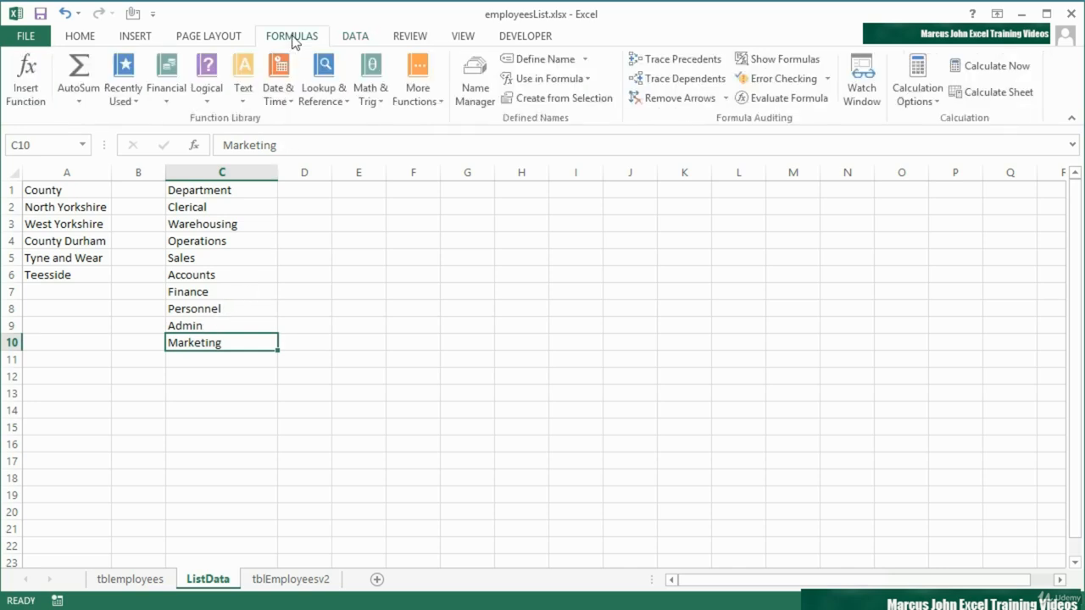
left_click(475, 85)
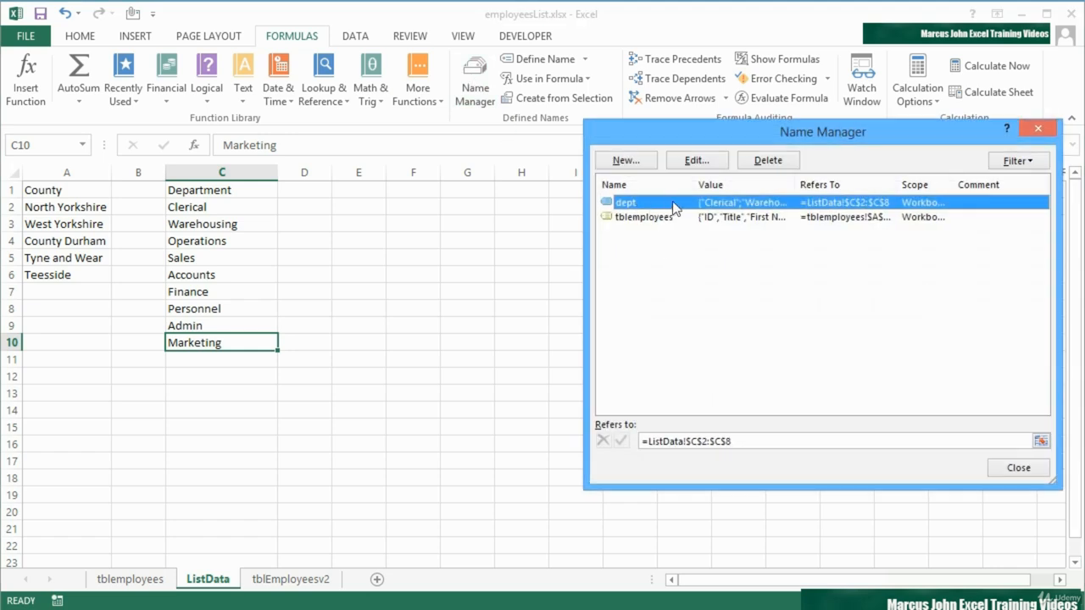
left_click(743, 443)
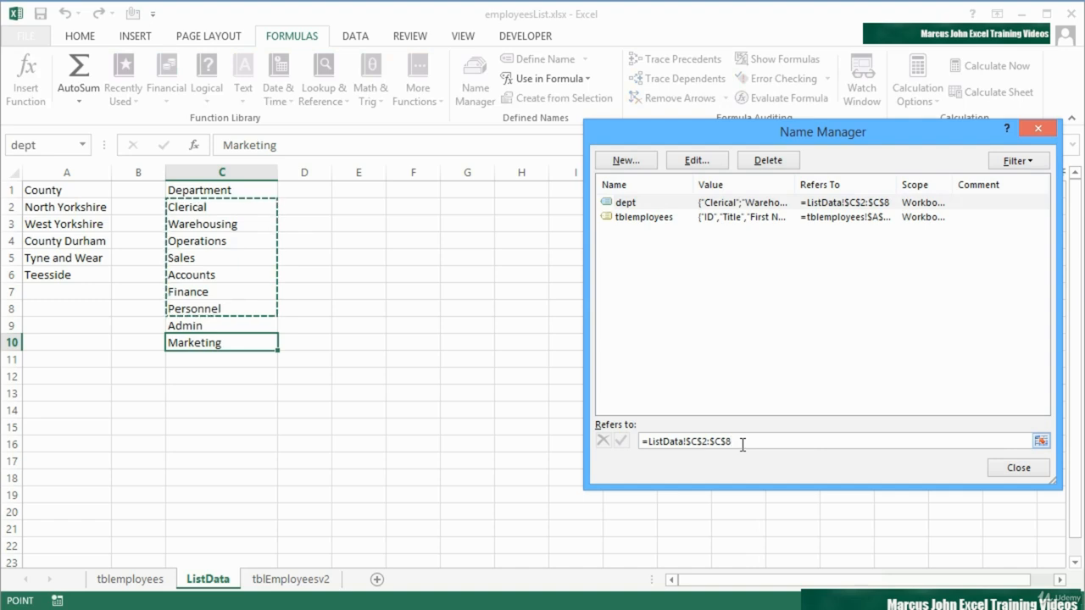
key("BackSpace")
type("1")
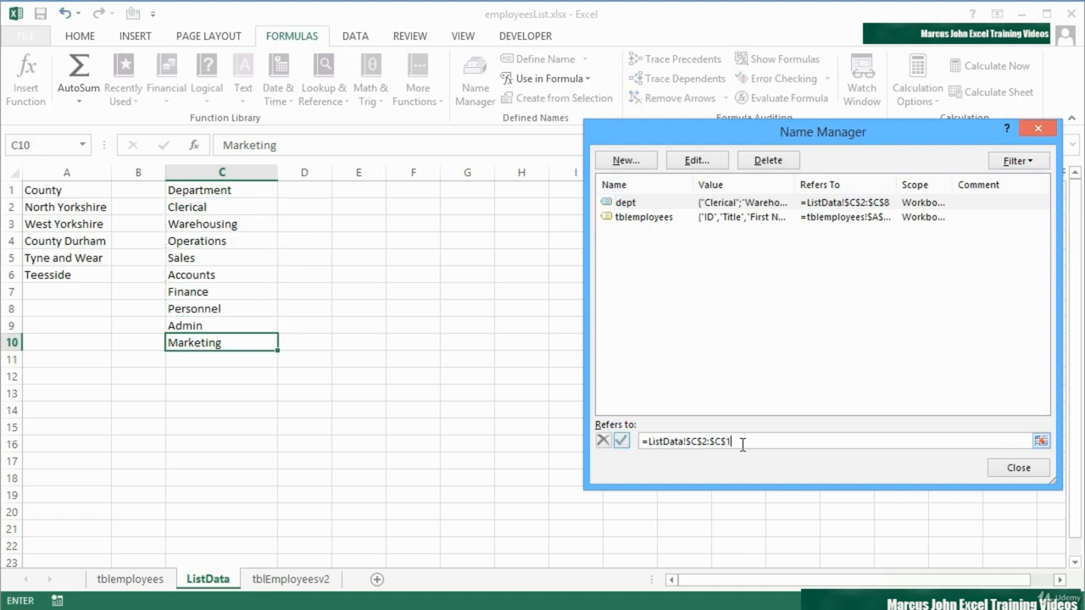
type("0")
left_click(623, 442)
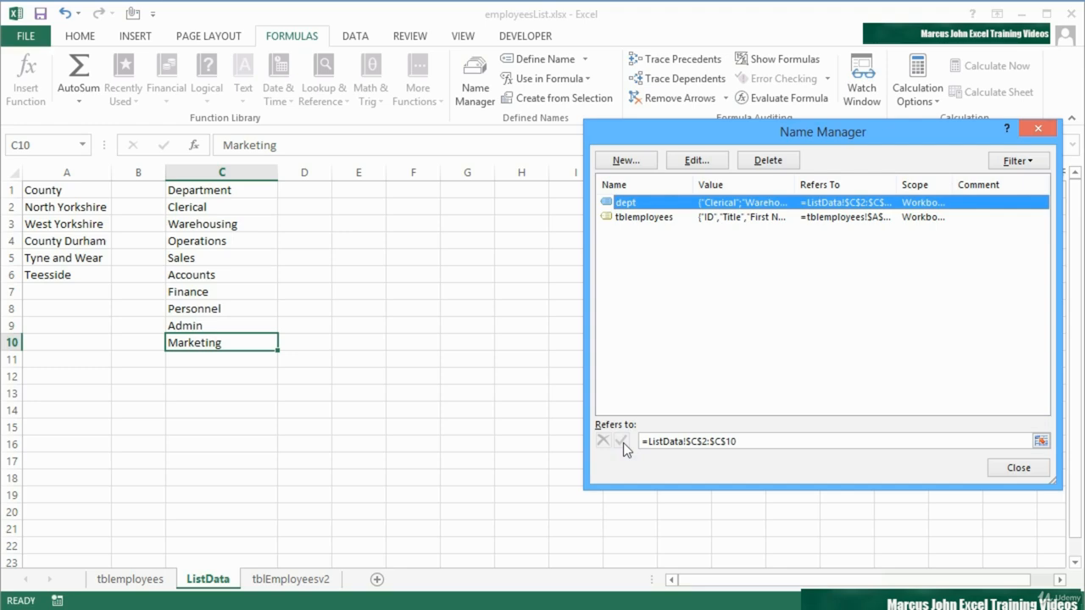
left_click(1018, 468)
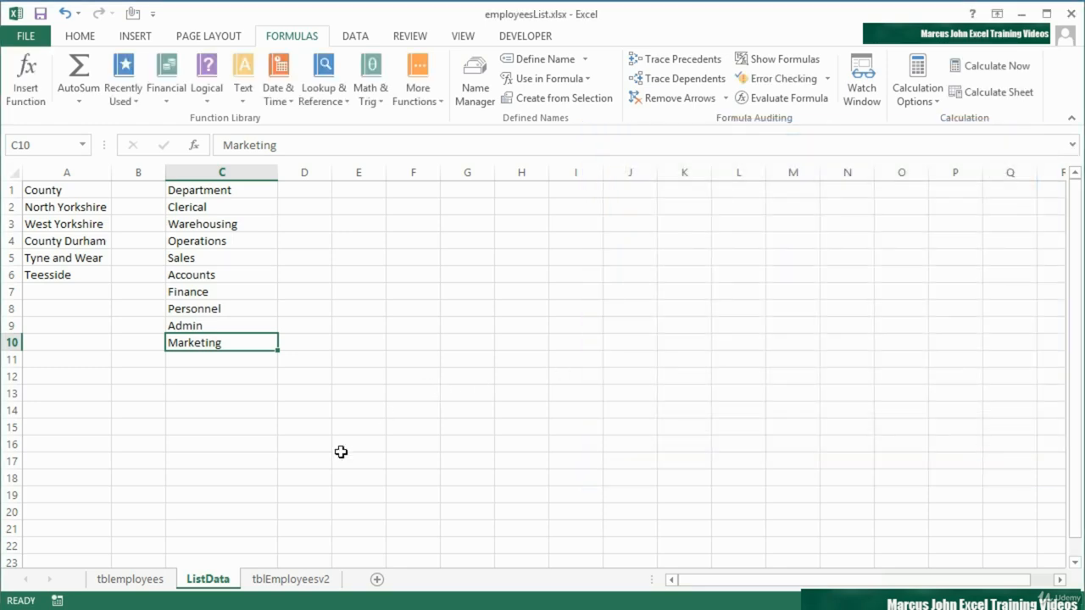
- Choose the newly added departments on the tblemployees sheet: Admin for cell R87 and Marketing for cell R92
left_click(131, 580)
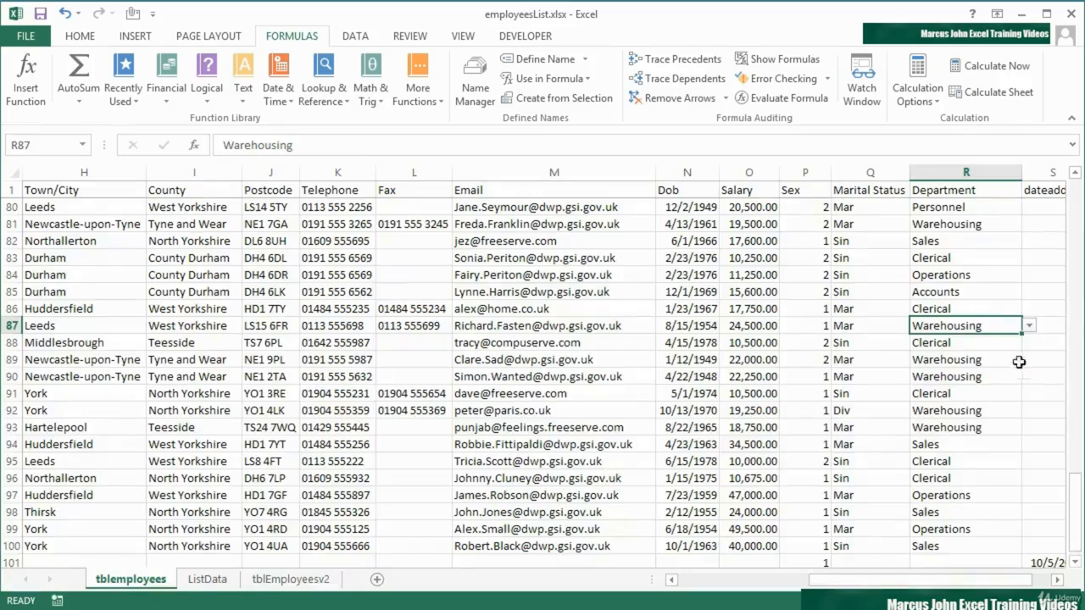
left_click(1030, 326)
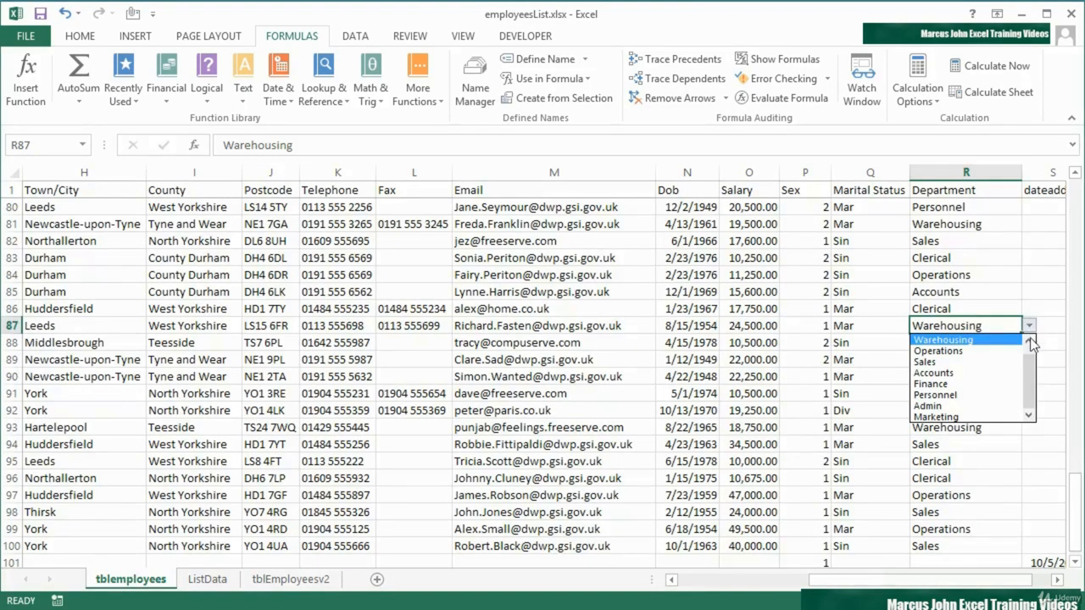
key("Escape")
left_click(967, 410)
left_click(1029, 411)
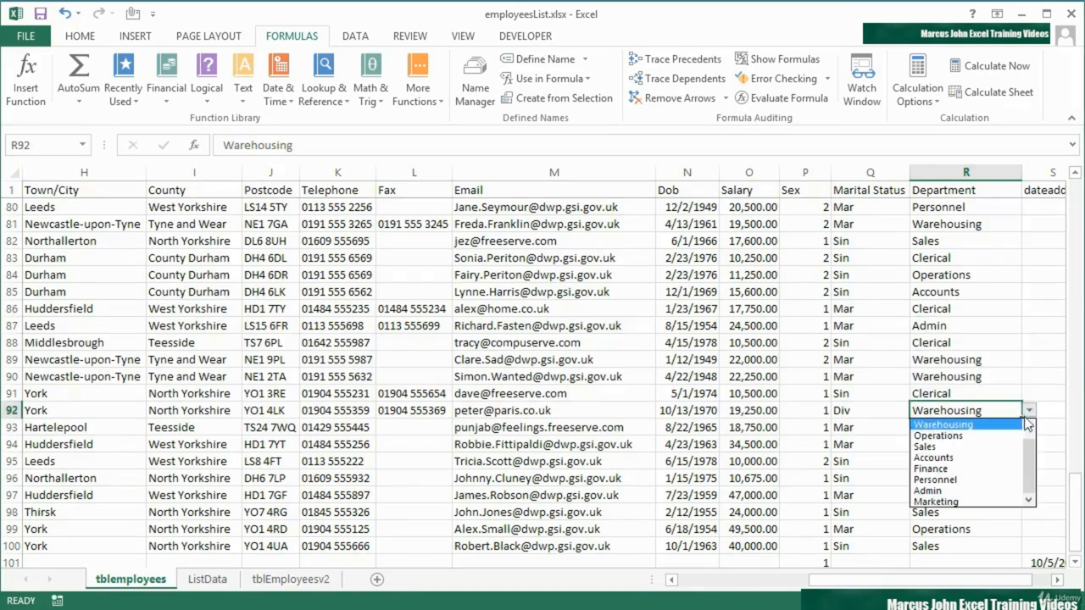
left_click(972, 501)
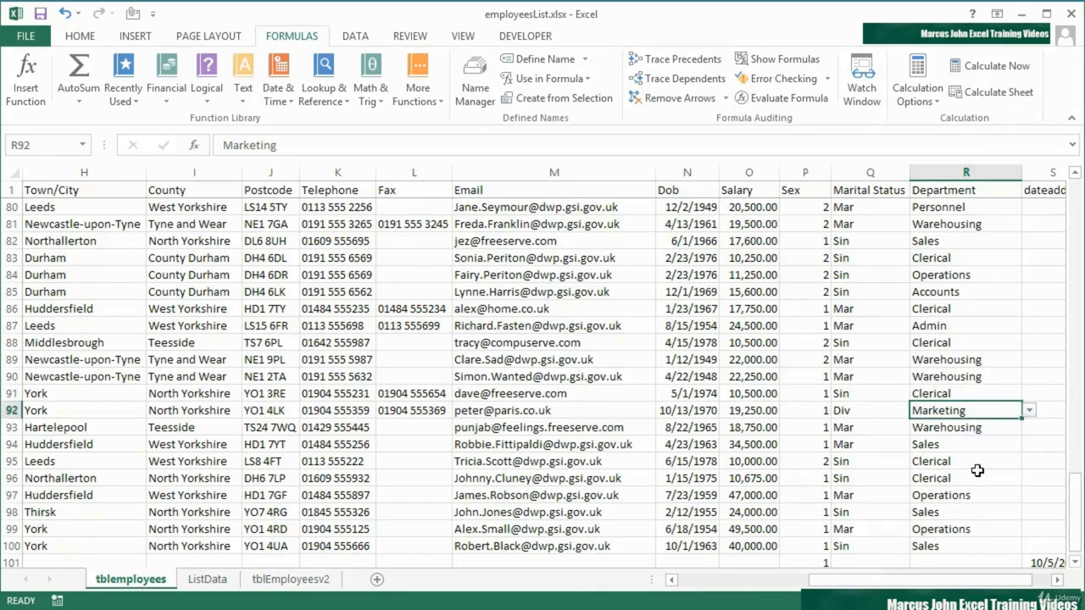